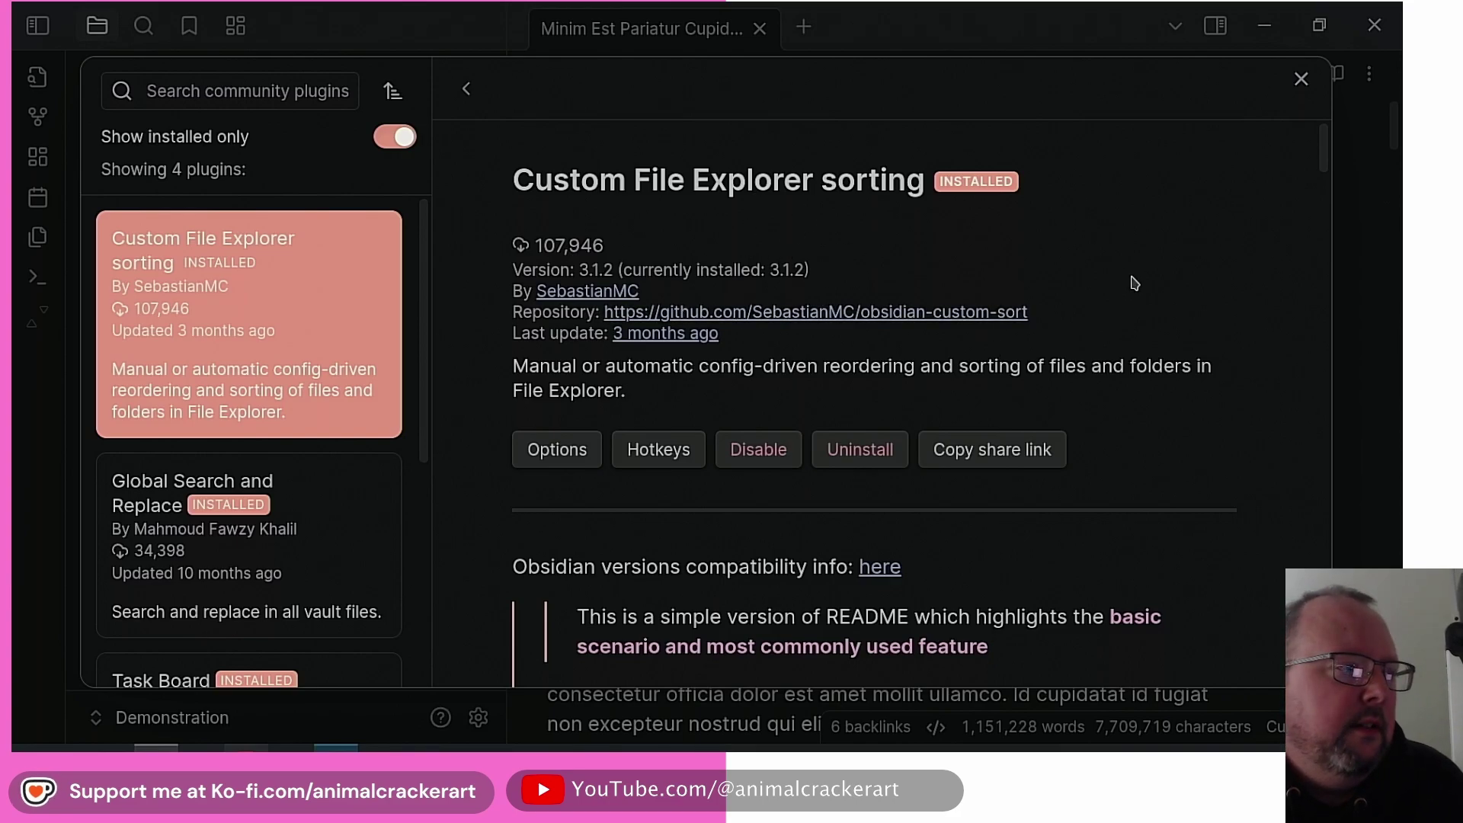
# Leave the plugin browser and settings, open the root-level sortspec note, and narrow the file explorer pane
pyautogui.press('Escape')
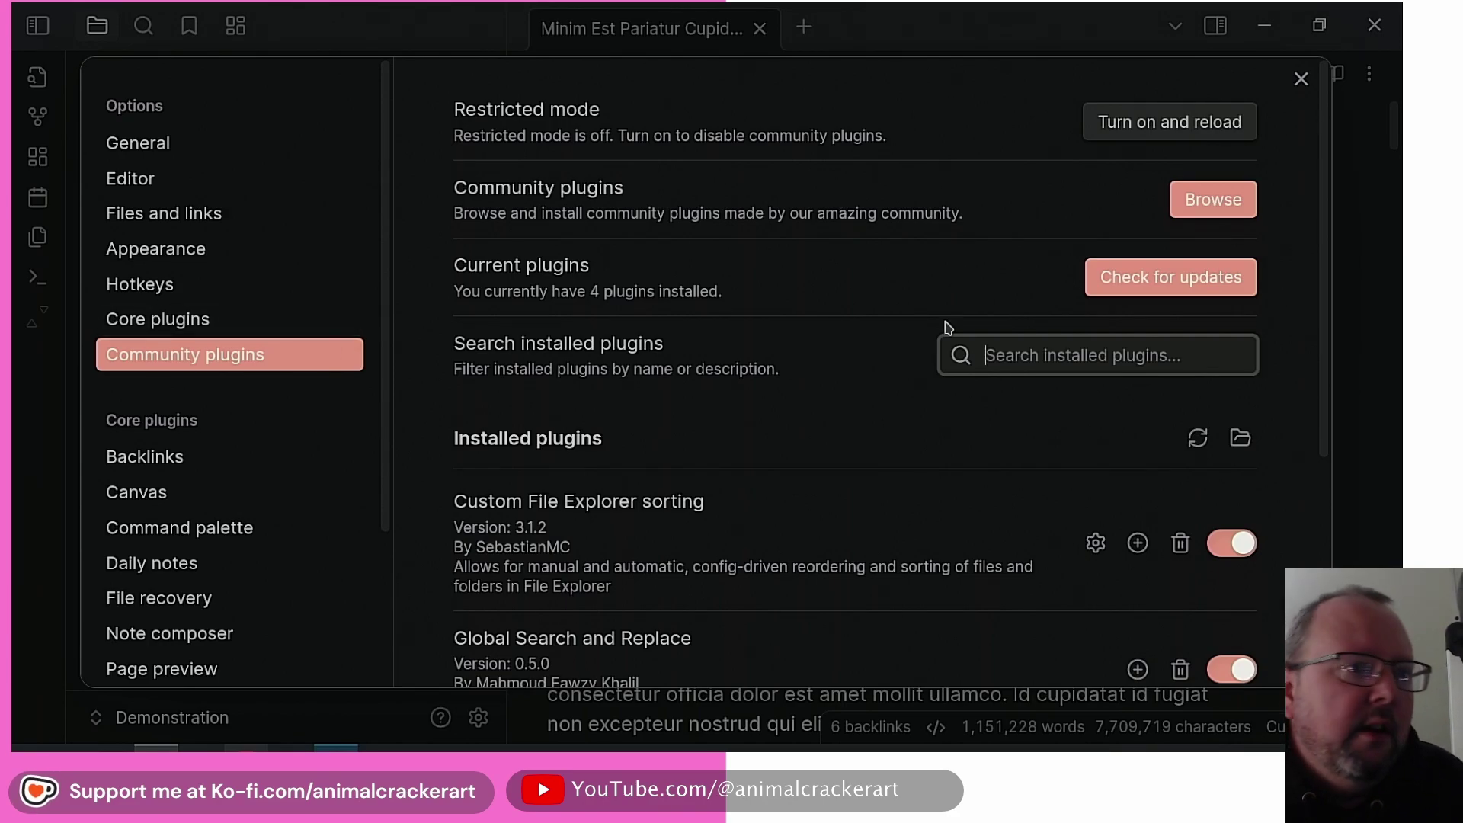
pyautogui.click(1300, 84)
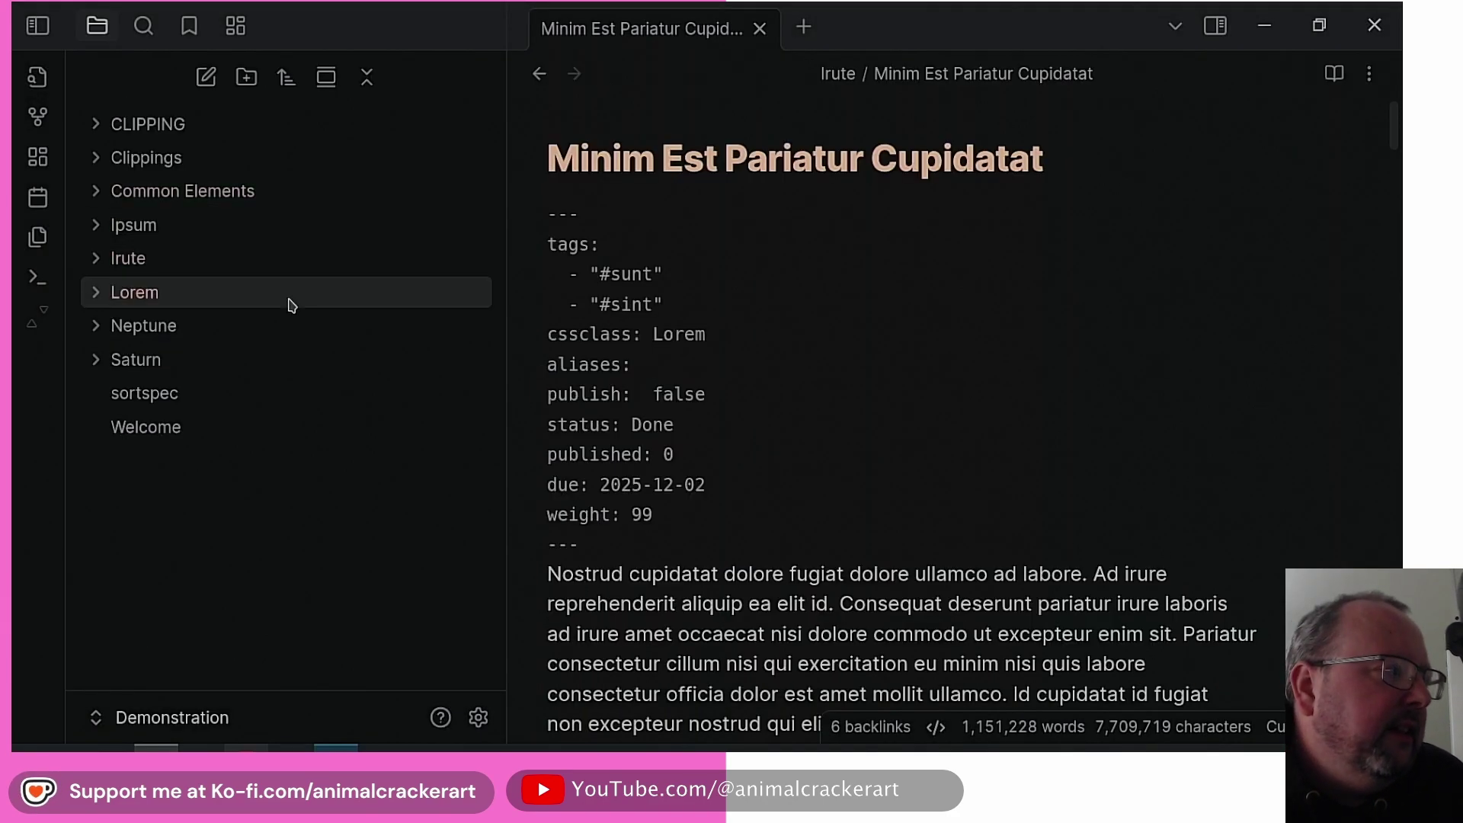
pyautogui.click(147, 393)
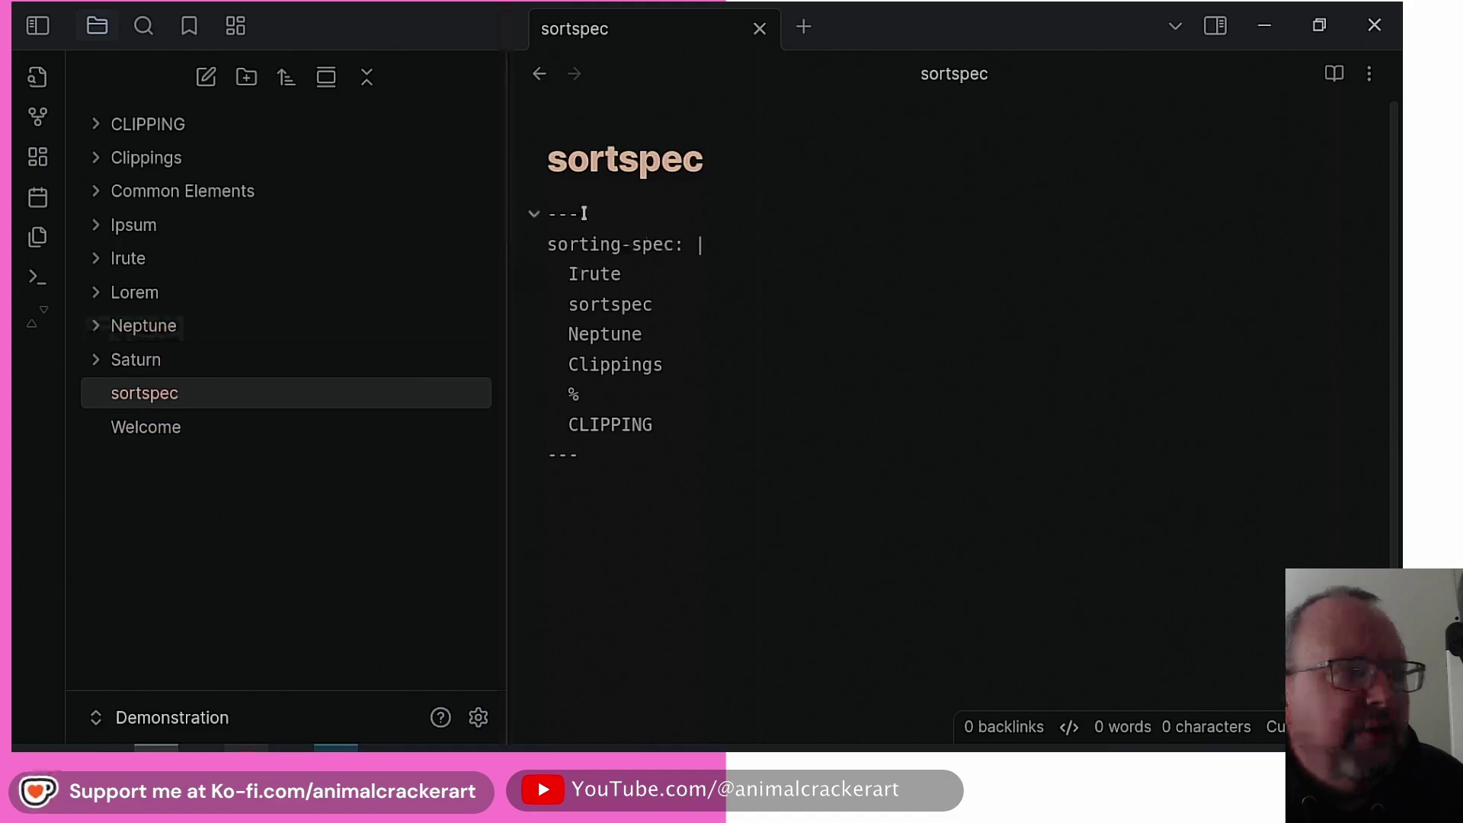
pyautogui.moveTo(506, 172); pyautogui.dragTo(332, 172)
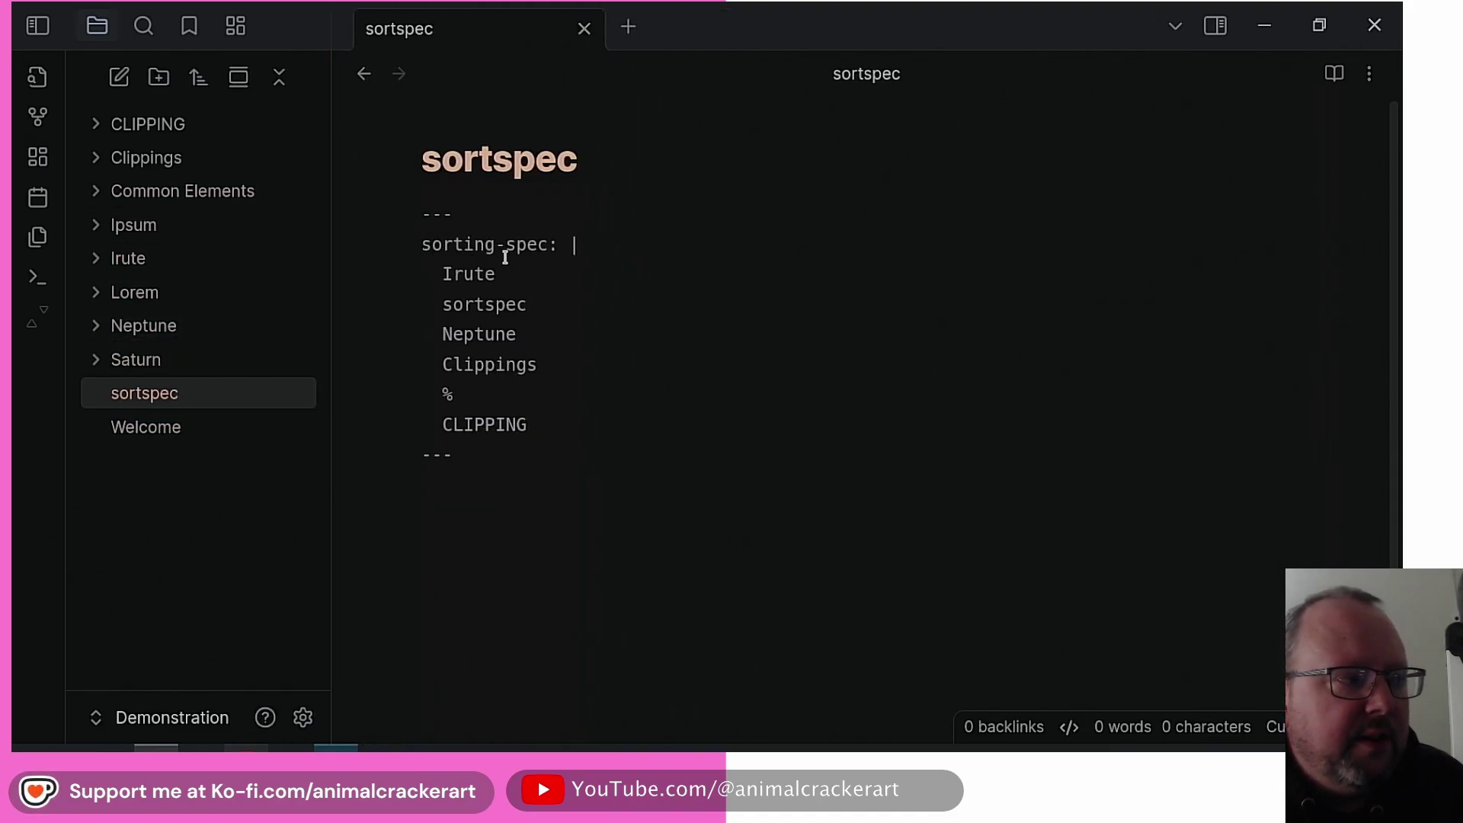
# Examine the sorting-spec entries in the sortspec note and compare them with the current folder order
pyautogui.moveTo(423, 243); pyautogui.dragTo(586, 415)
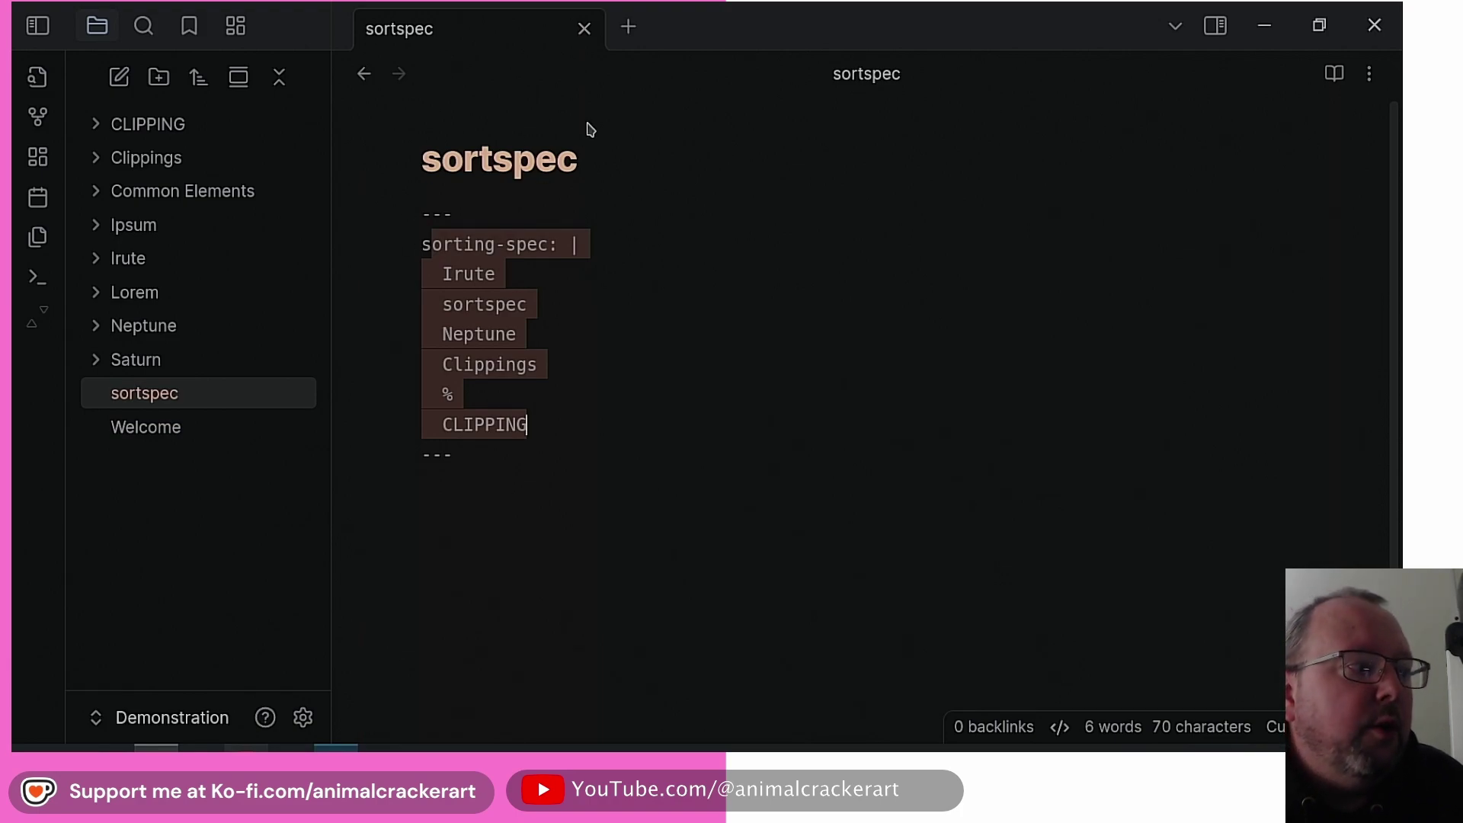
pyautogui.click(579, 274)
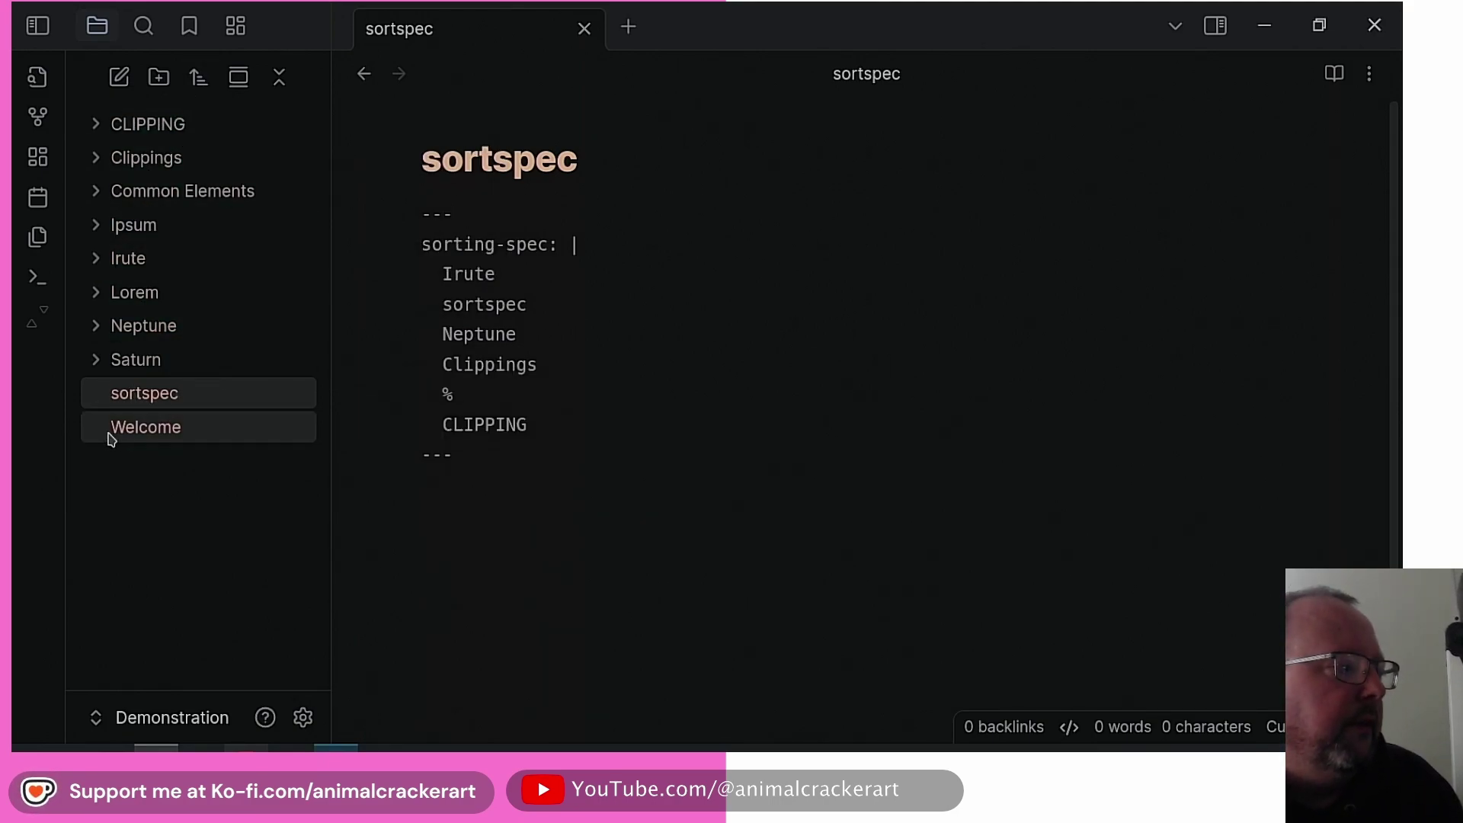
pyautogui.click(90, 227)
pyautogui.click(94, 227)
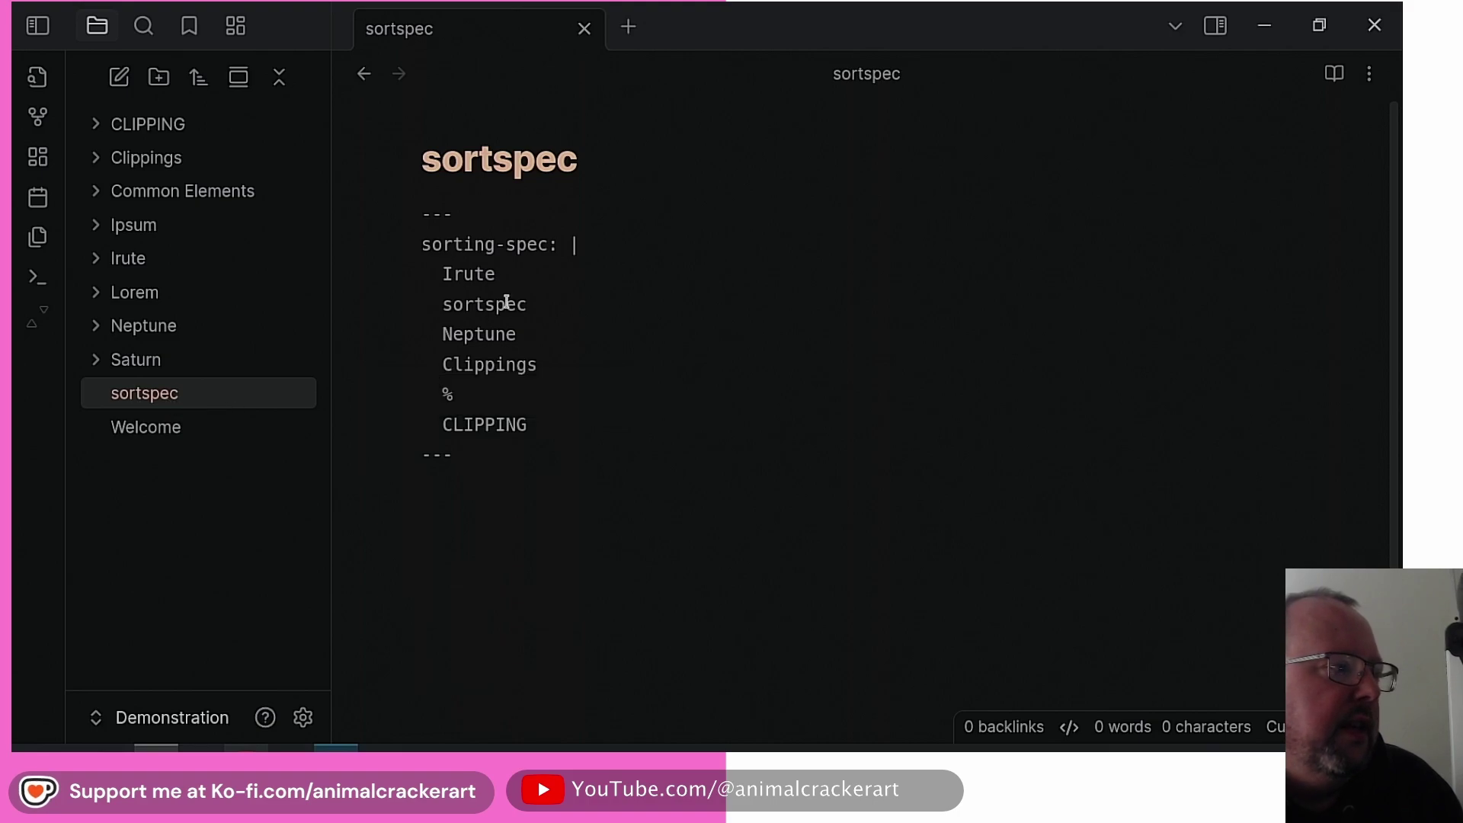
pyautogui.click(548, 310)
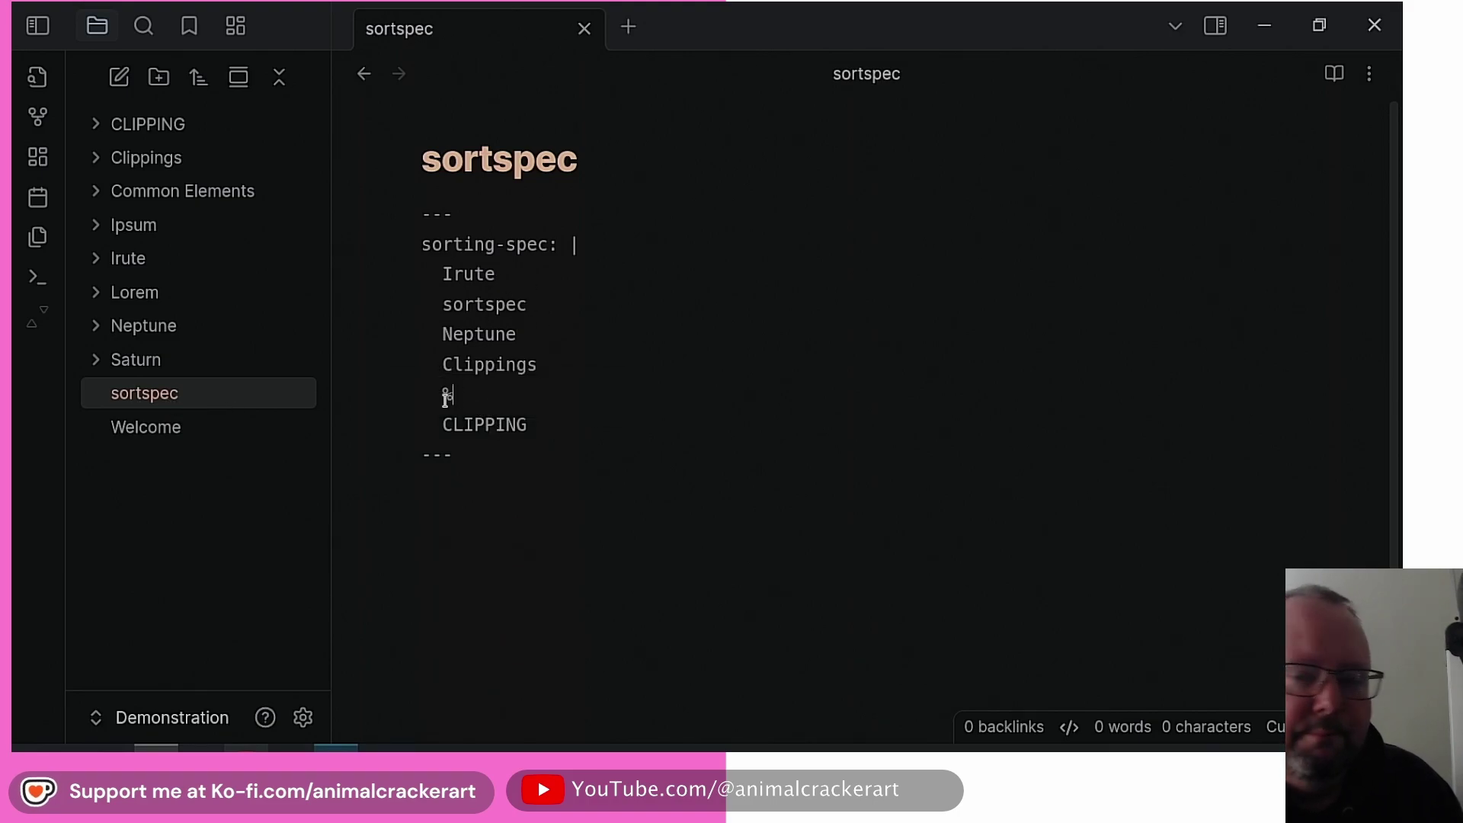
pyautogui.click(516, 425)
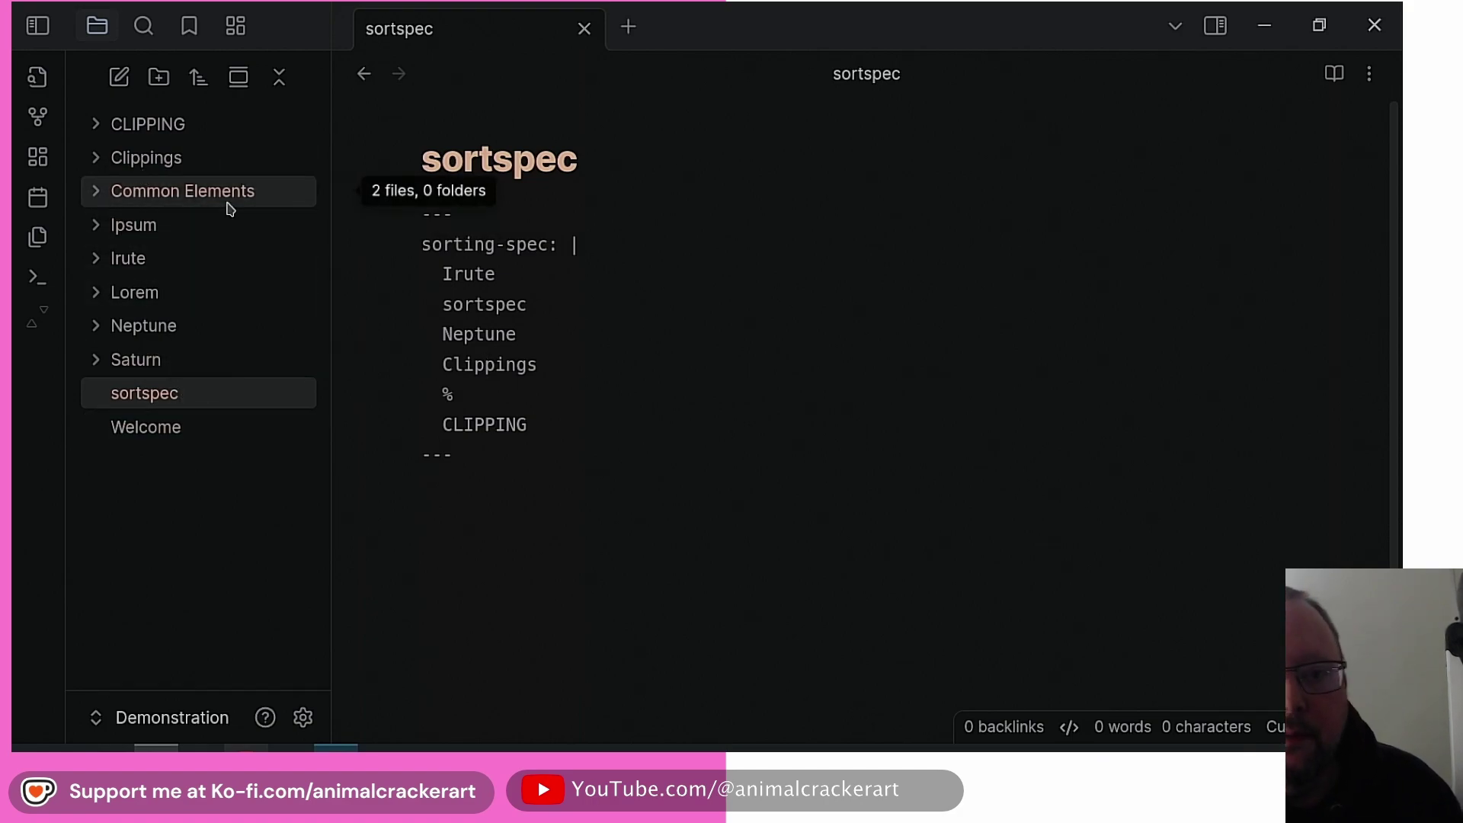
# Turn on custom sorting so the file explorer follows the sortspec note's order, including its % placeholder
pyautogui.moveTo(457, 391); pyautogui.dragTo(447, 393)
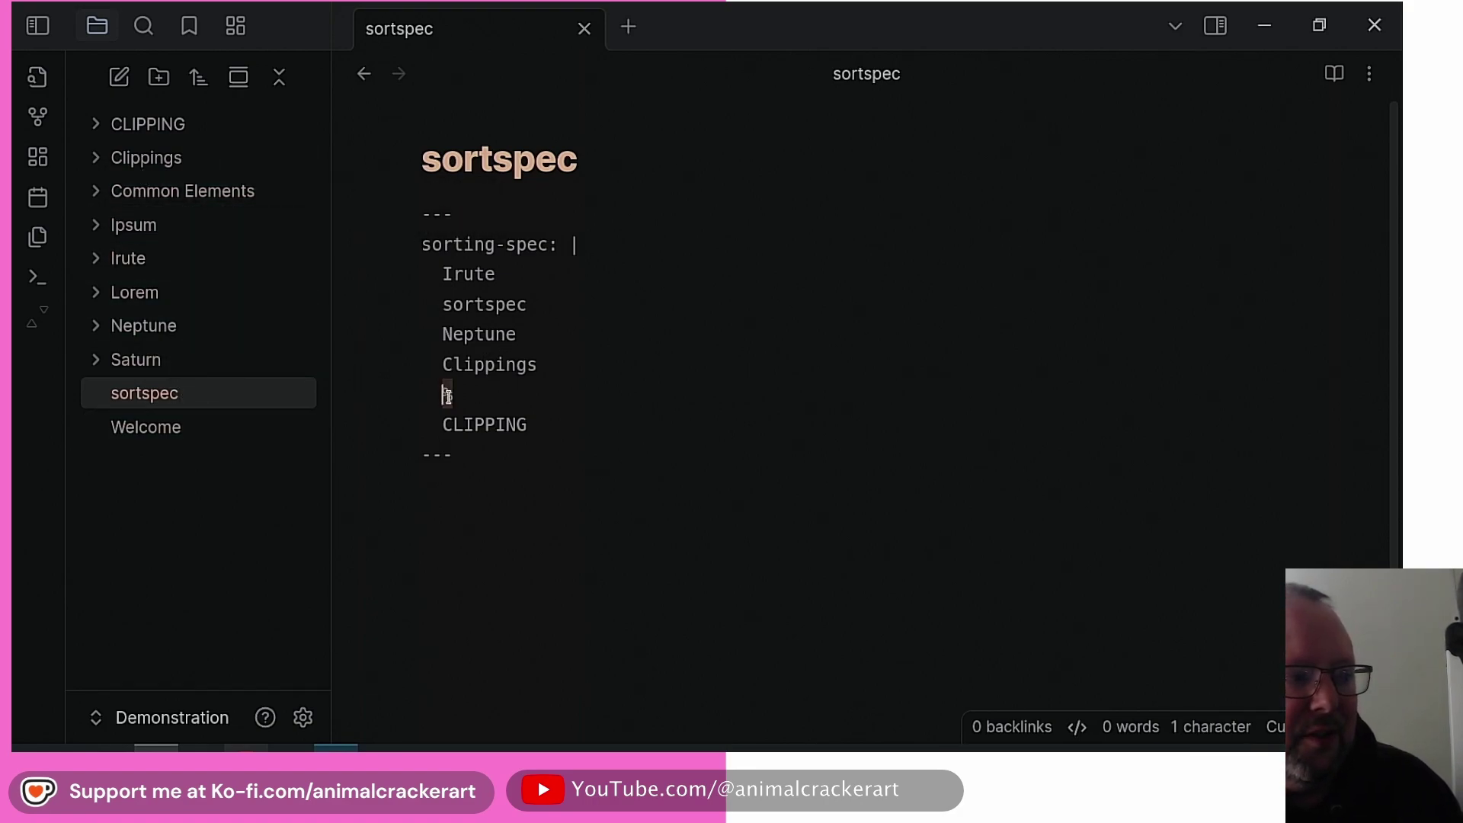
pyautogui.click(444, 396)
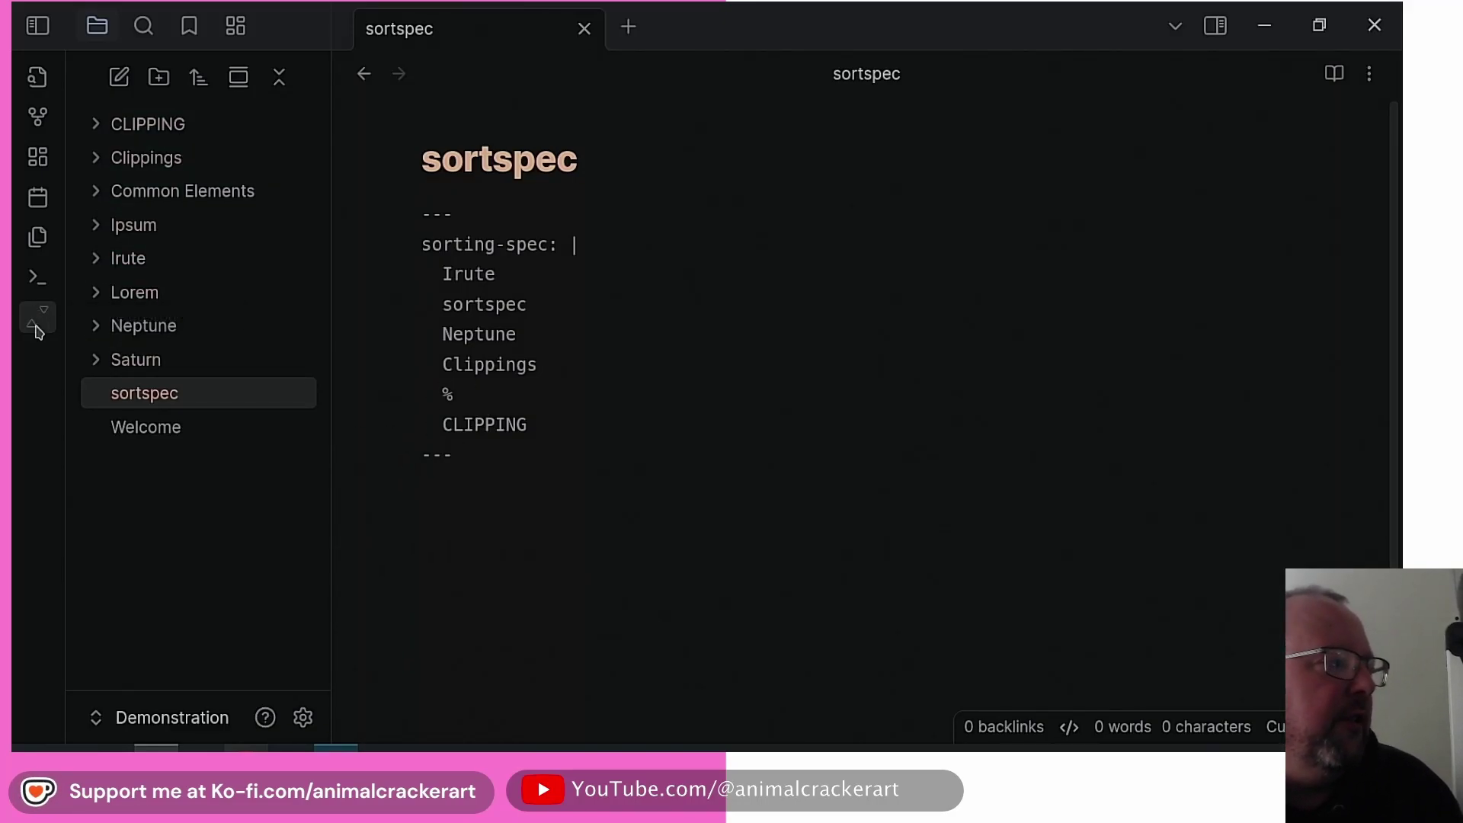
pyautogui.click(35, 319)
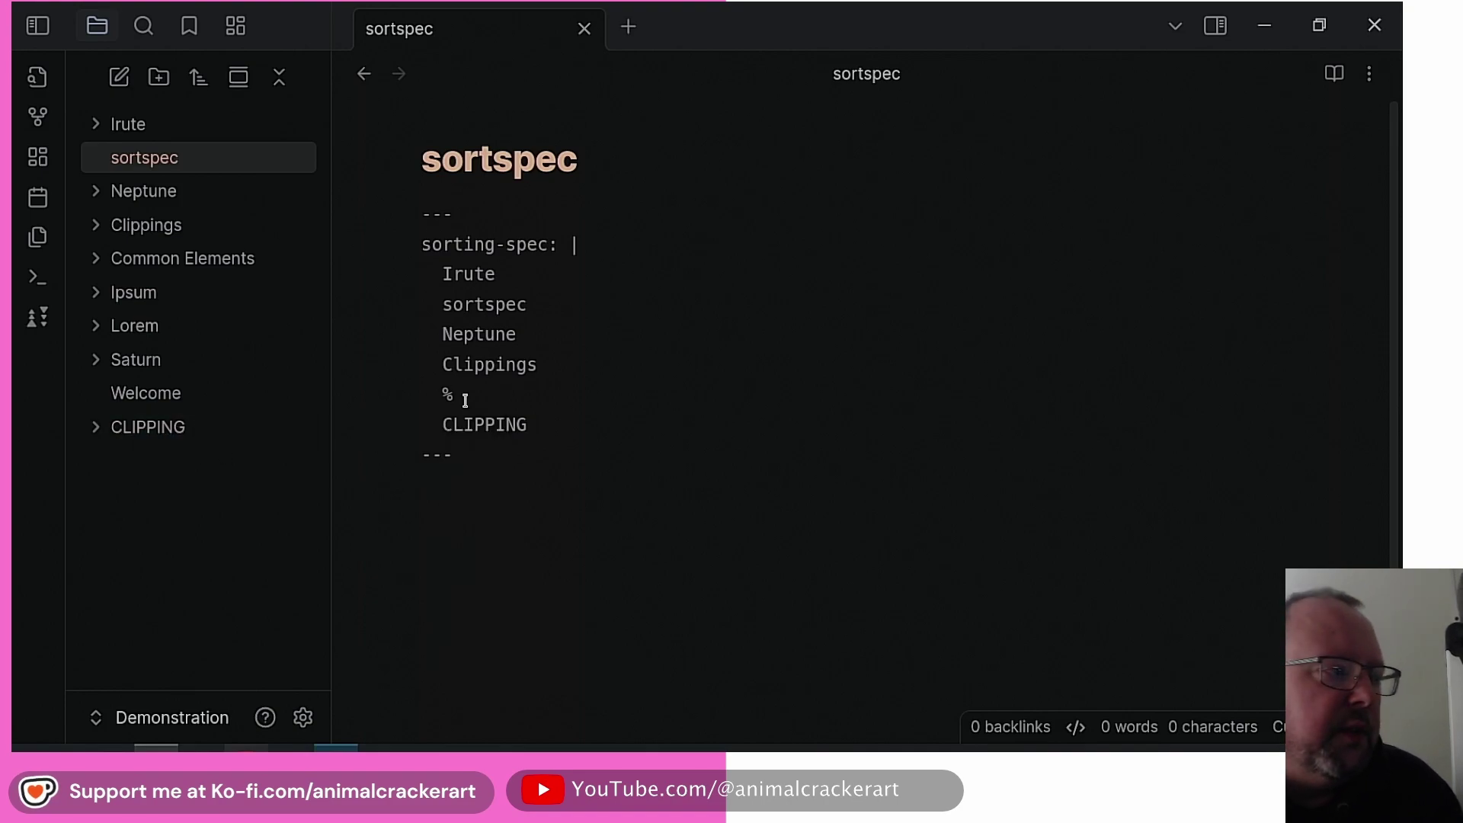
# Move the % placeholder in the sortspec note to its own line directly below Irute and reapply the custom sort
pyautogui.doubleClick(451, 394)
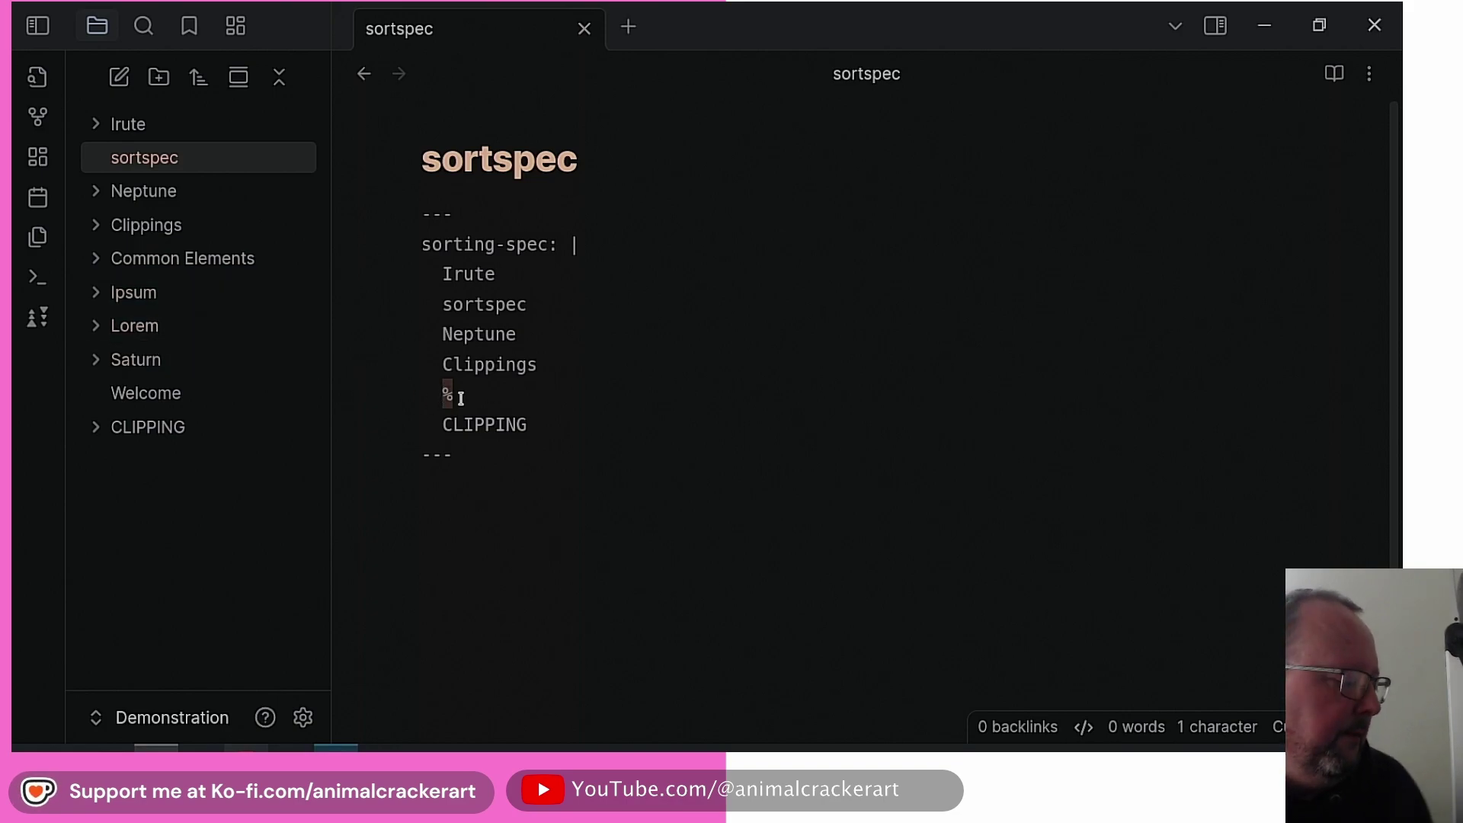
pyautogui.press('BackSpace')
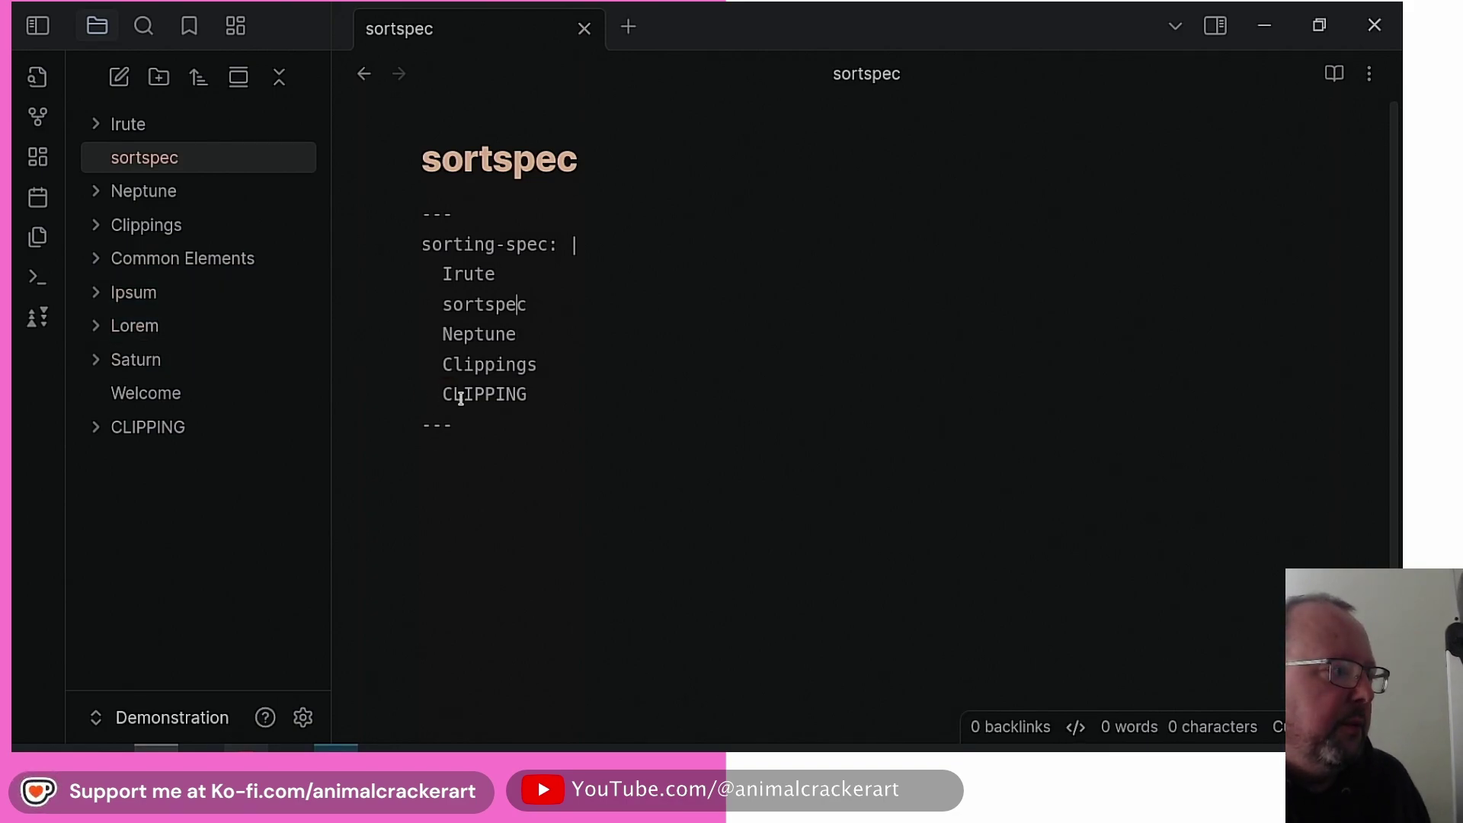
pyautogui.press('Return')
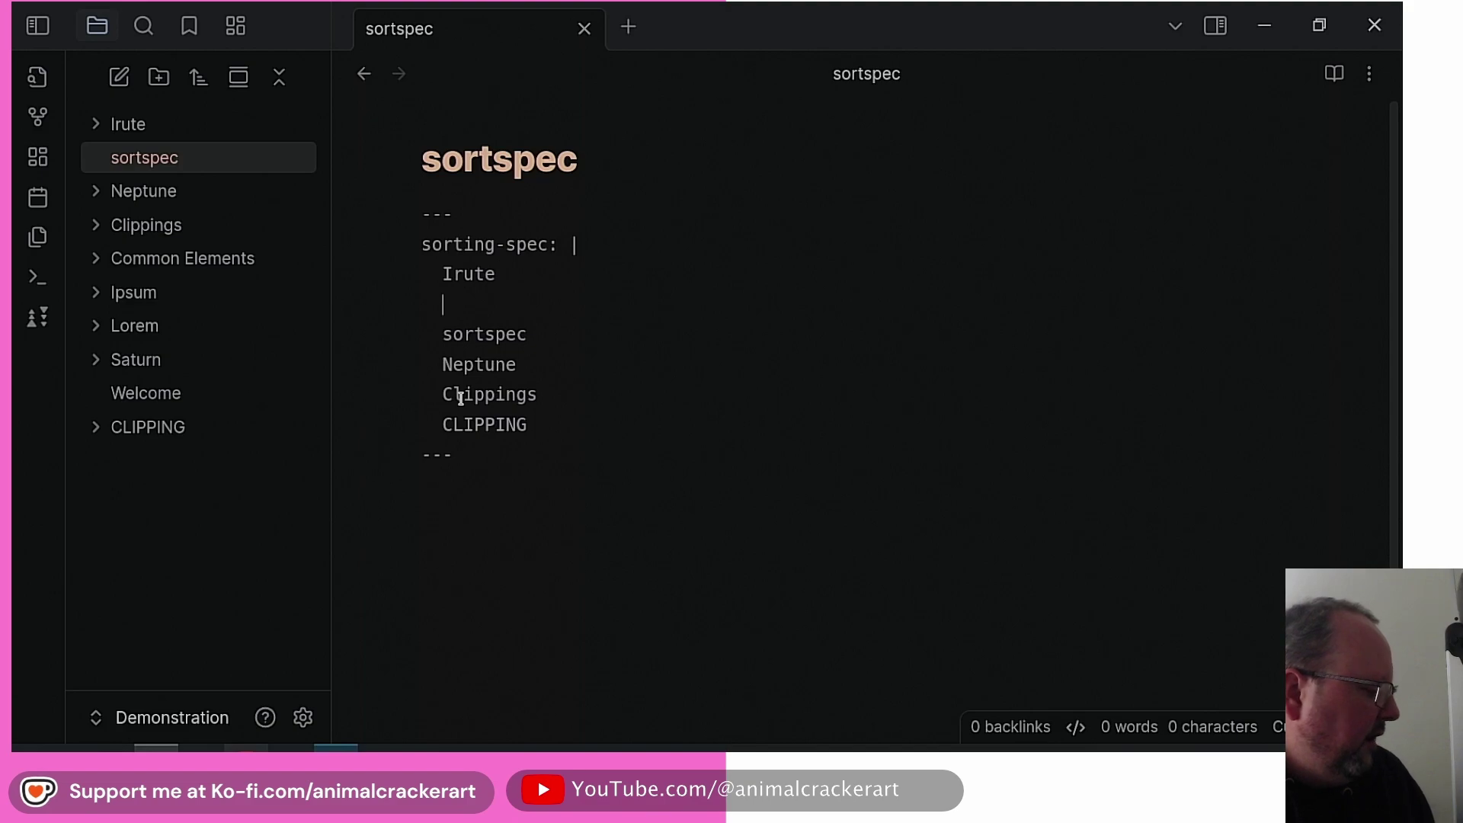
pyautogui.click(169, 403)
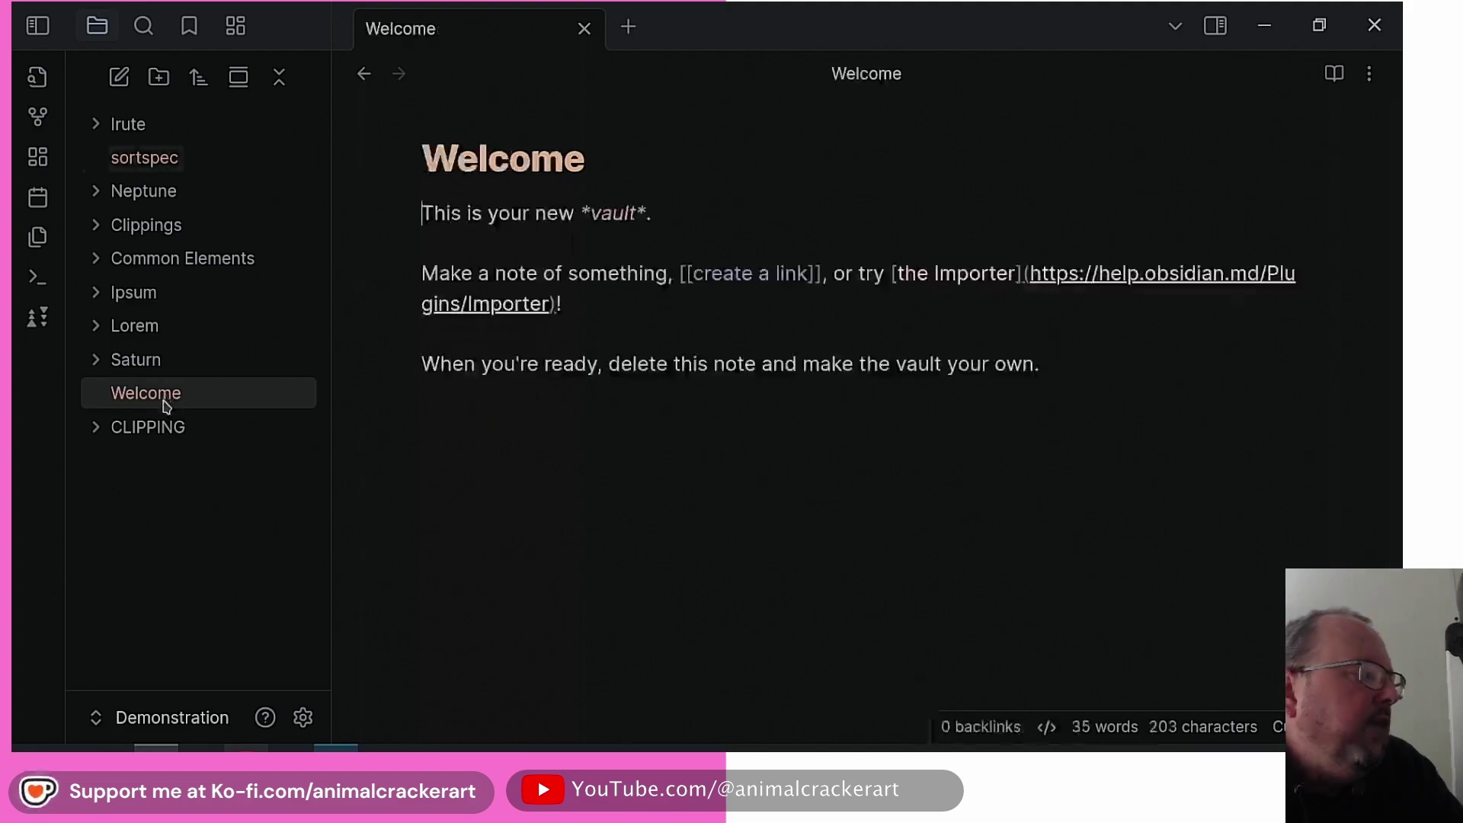
pyautogui.click(37, 324)
pyautogui.click(37, 323)
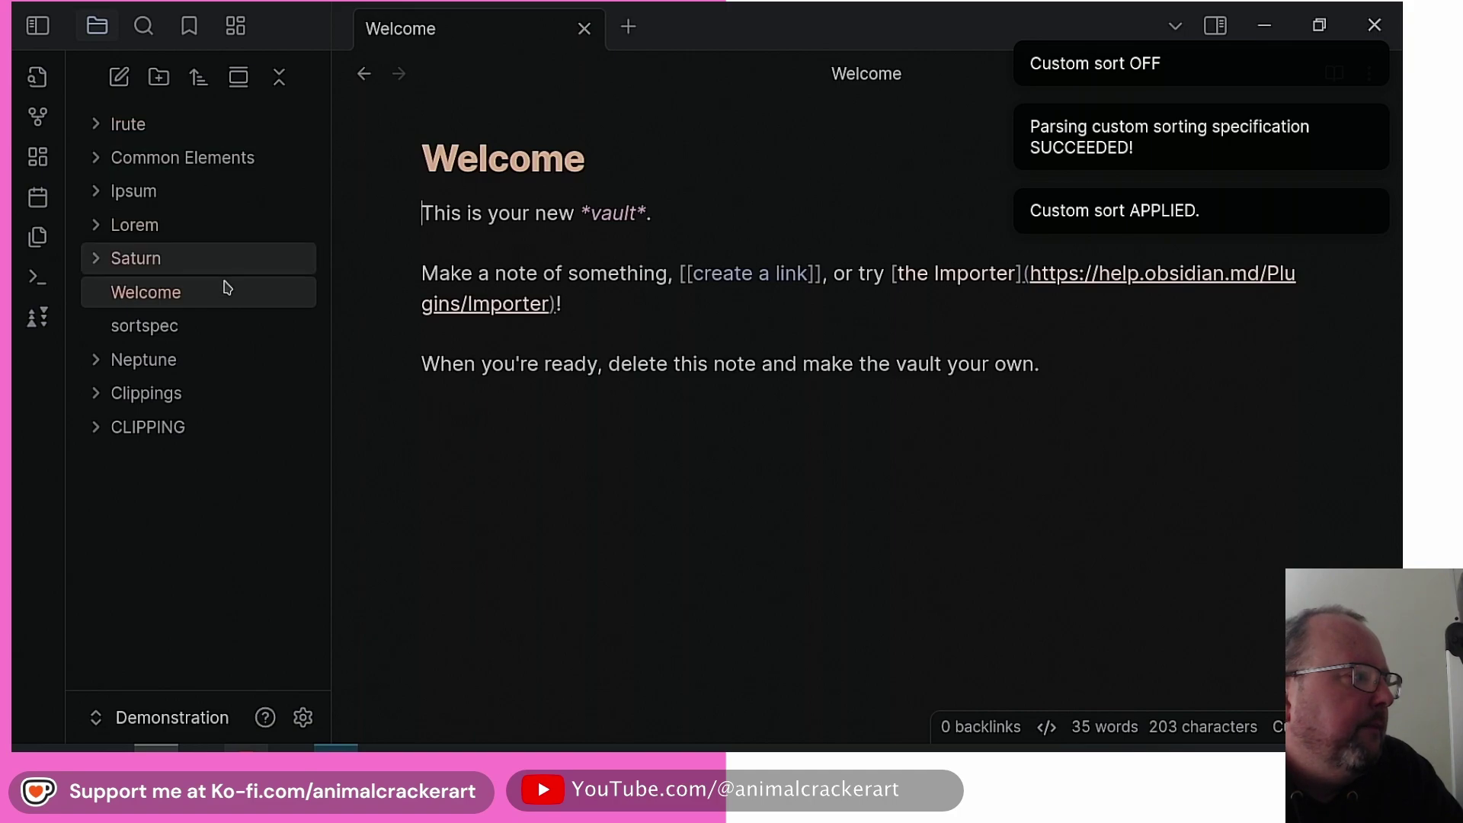
# Reopen the root-level sortspec note and add a Welcome entry between Neptune and Clippings
pyautogui.click(222, 326)
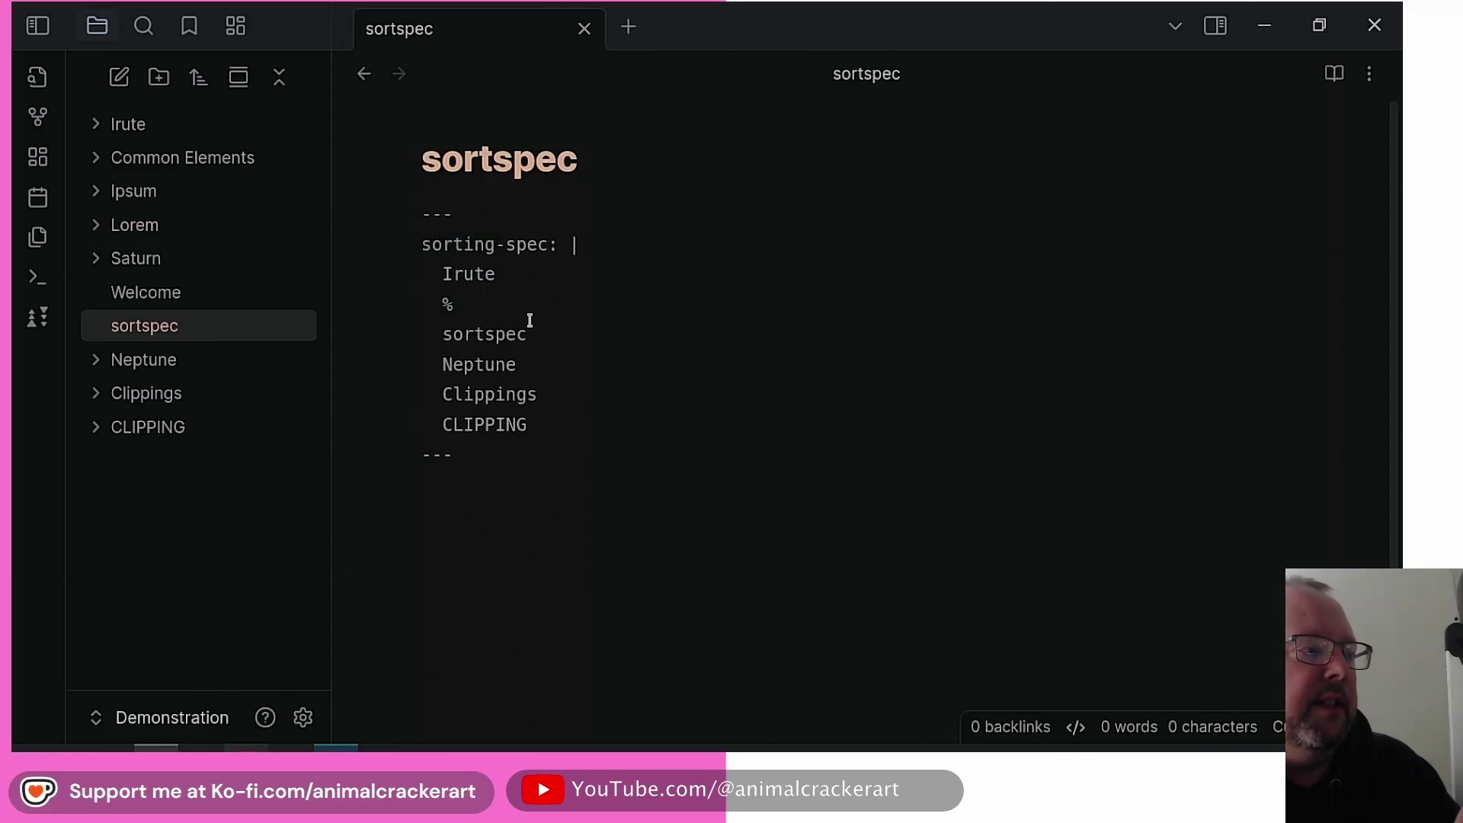
pyautogui.moveTo(533, 334); pyautogui.dragTo(444, 334)
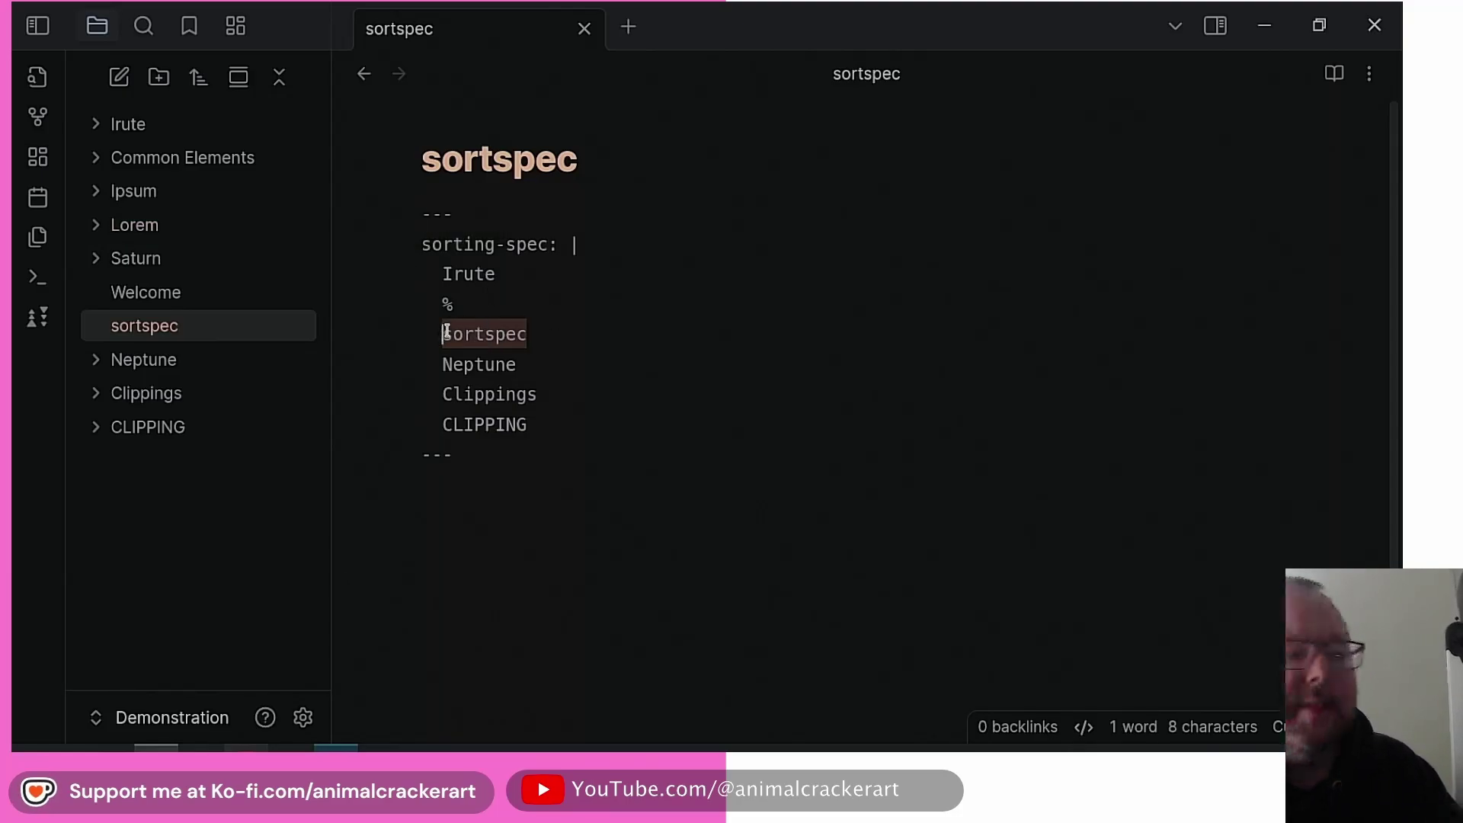
pyautogui.hotkey('ctrl', 'z')
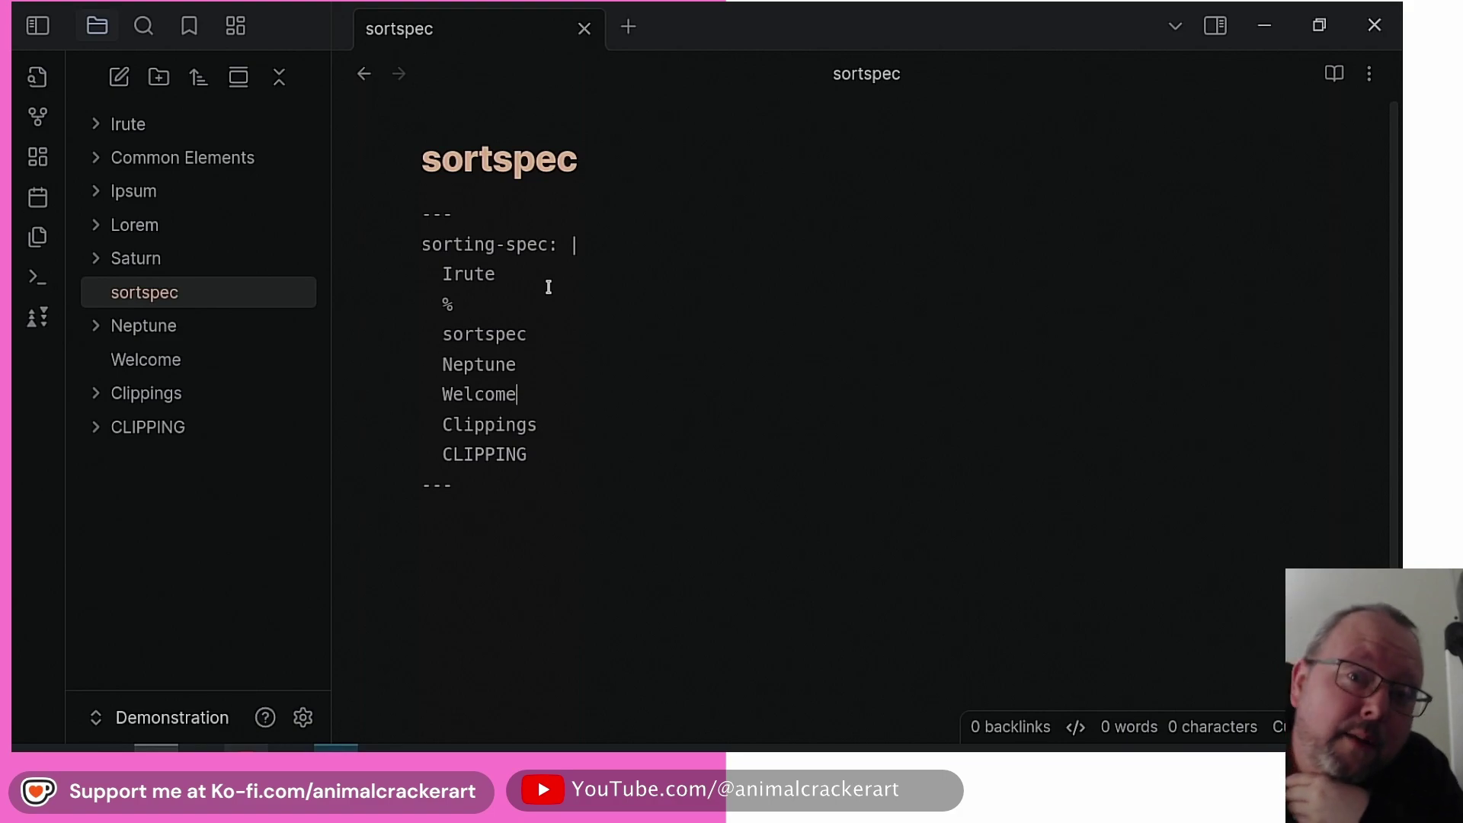
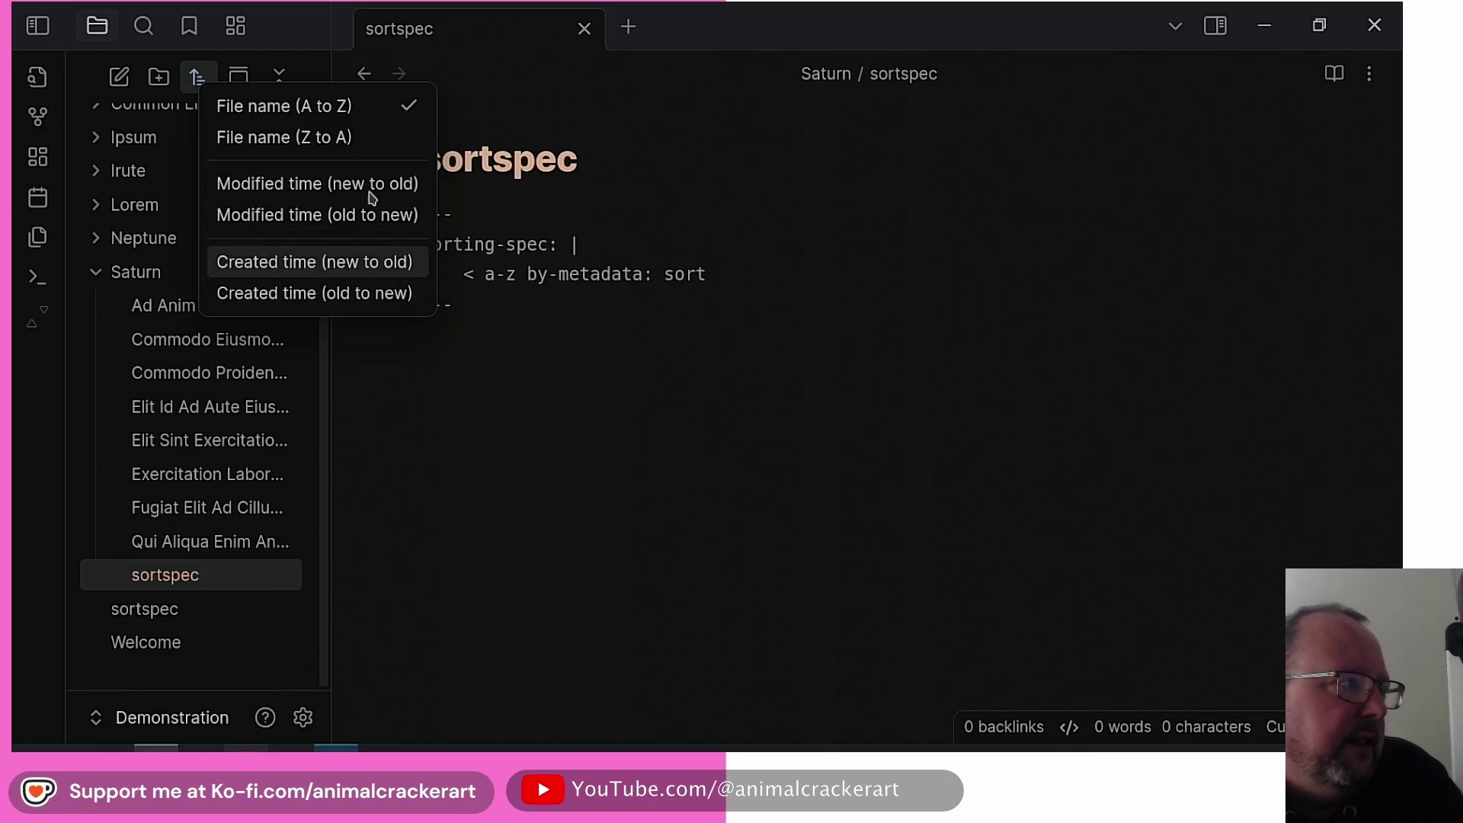
# Examine the by-metadata rule in the Saturn folder's sortspec note and the matching sort property in Ad Anim Veniam Culpa Laboris
pyautogui.click(273, 148)
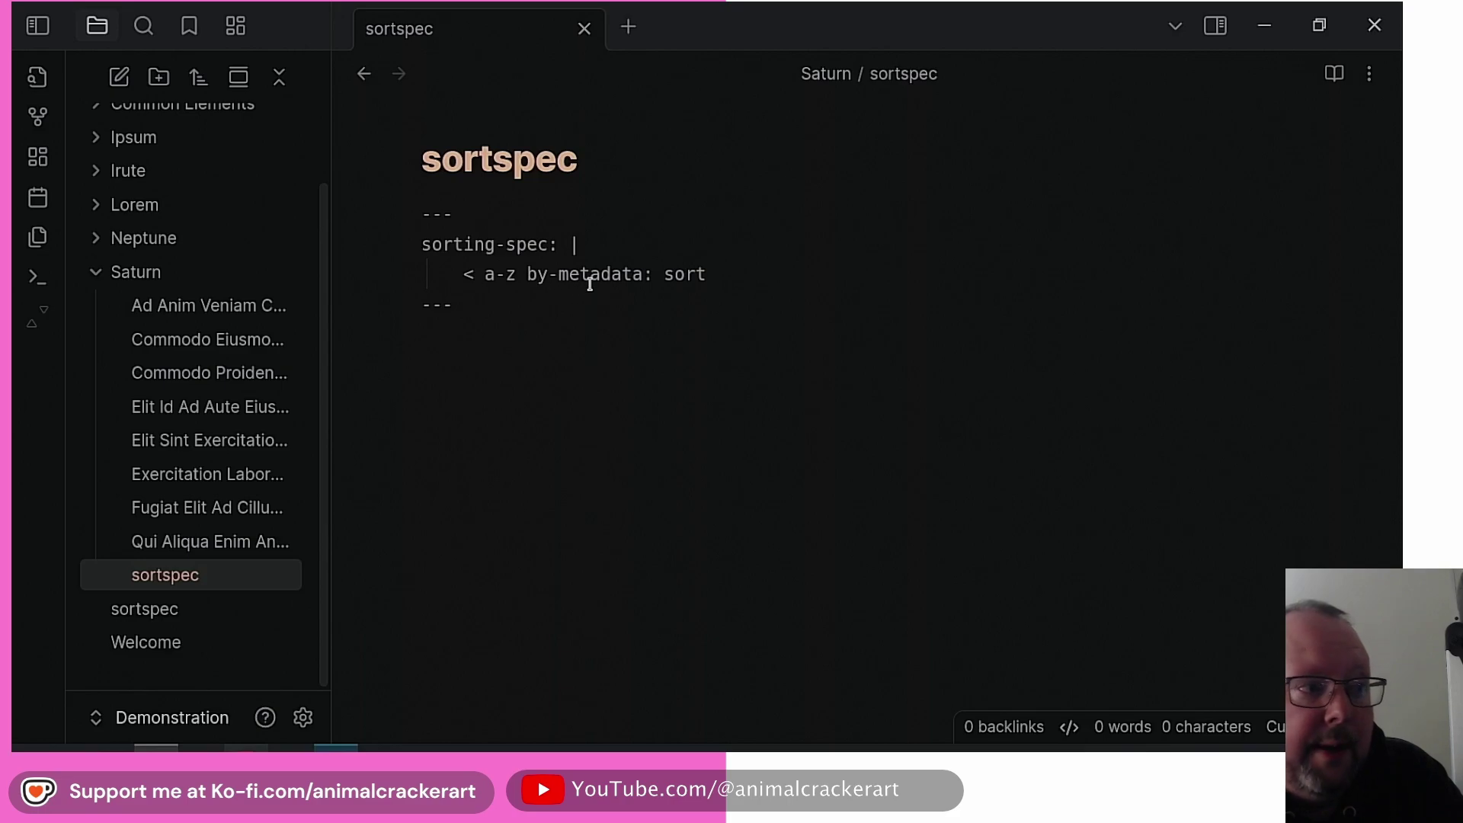
pyautogui.click(648, 276)
pyautogui.write(':')
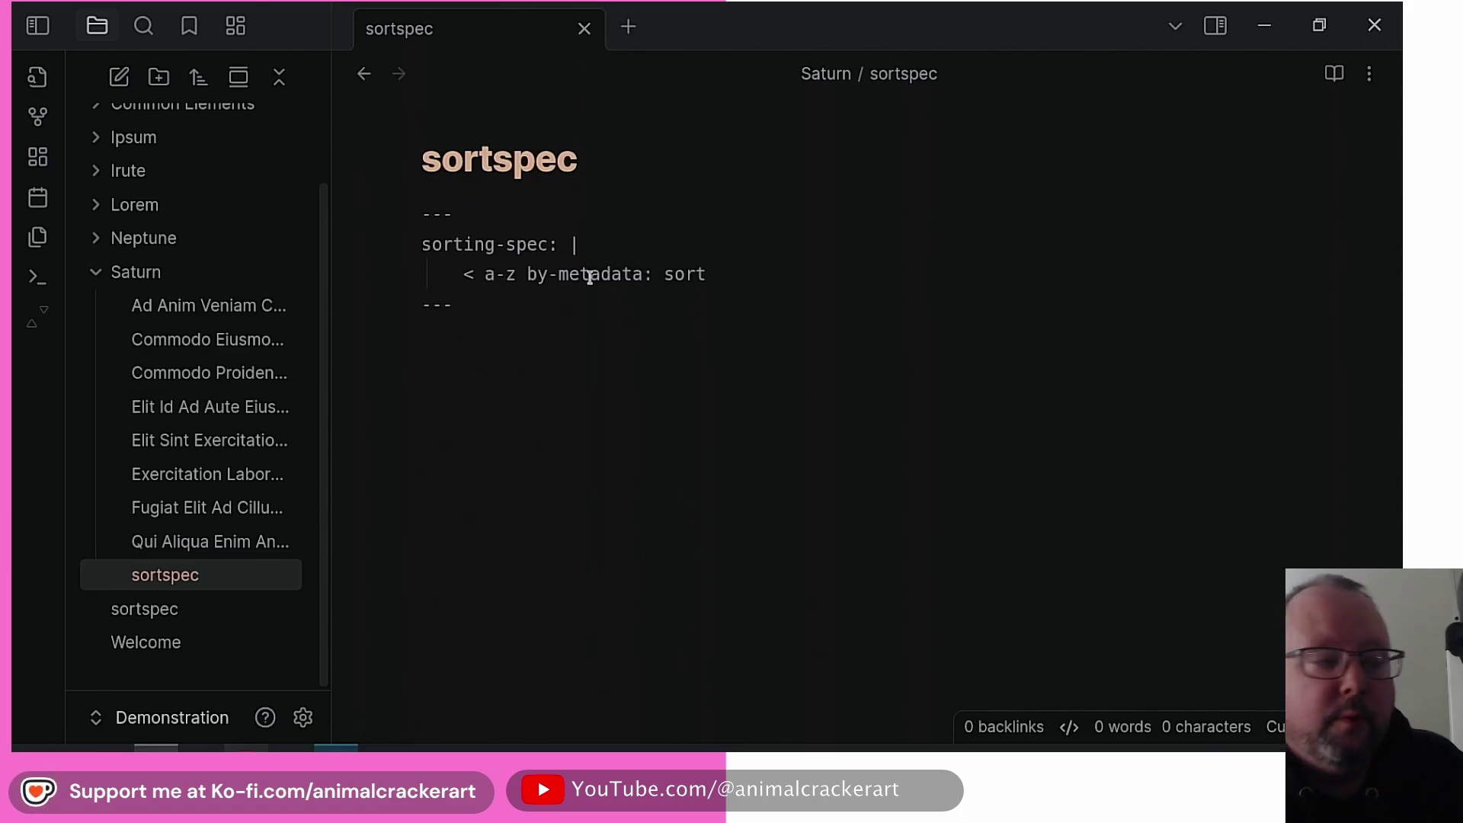
pyautogui.moveTo(709, 278); pyautogui.dragTo(667, 279)
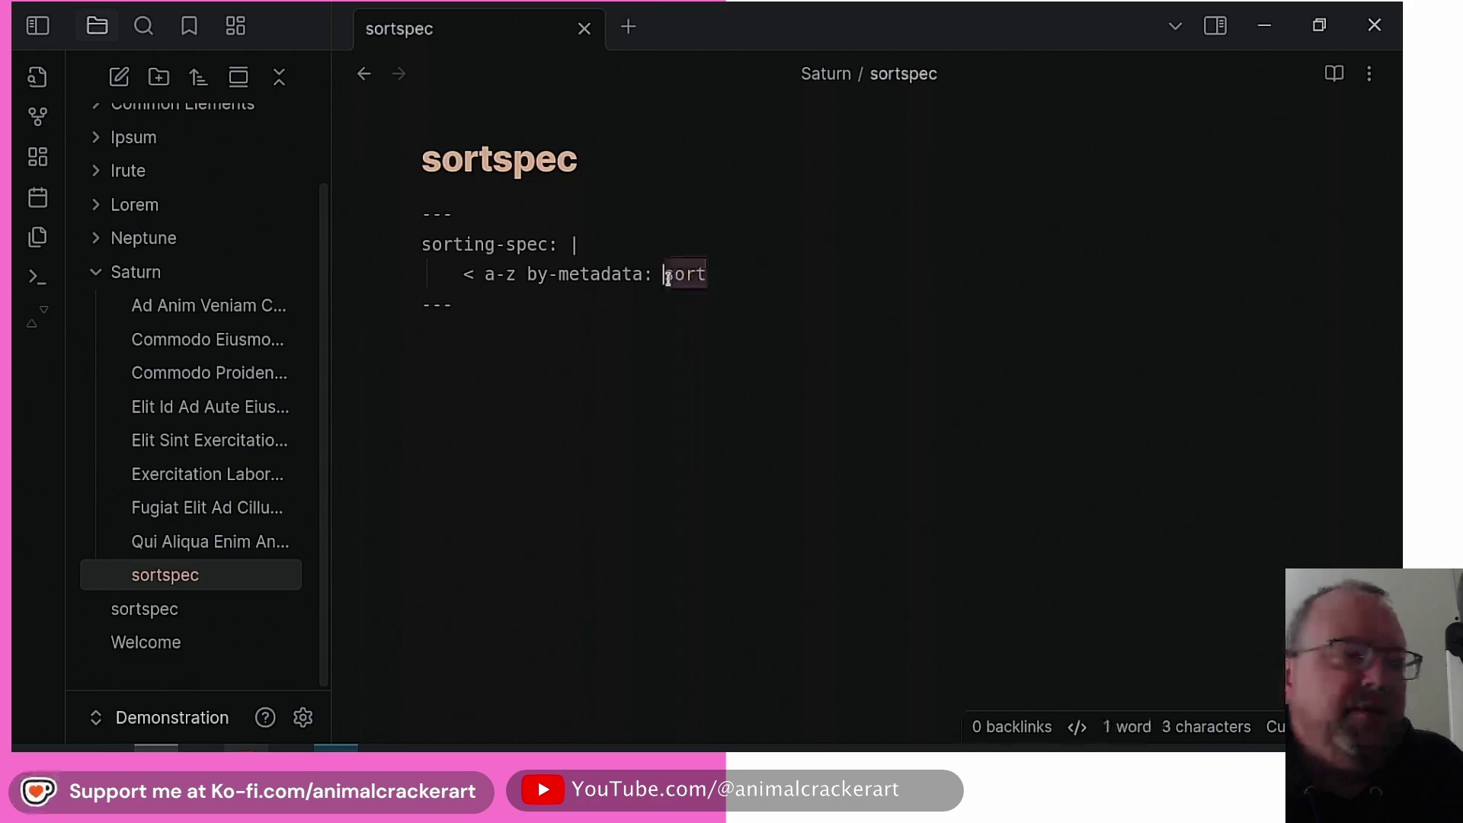
pyautogui.click(229, 305)
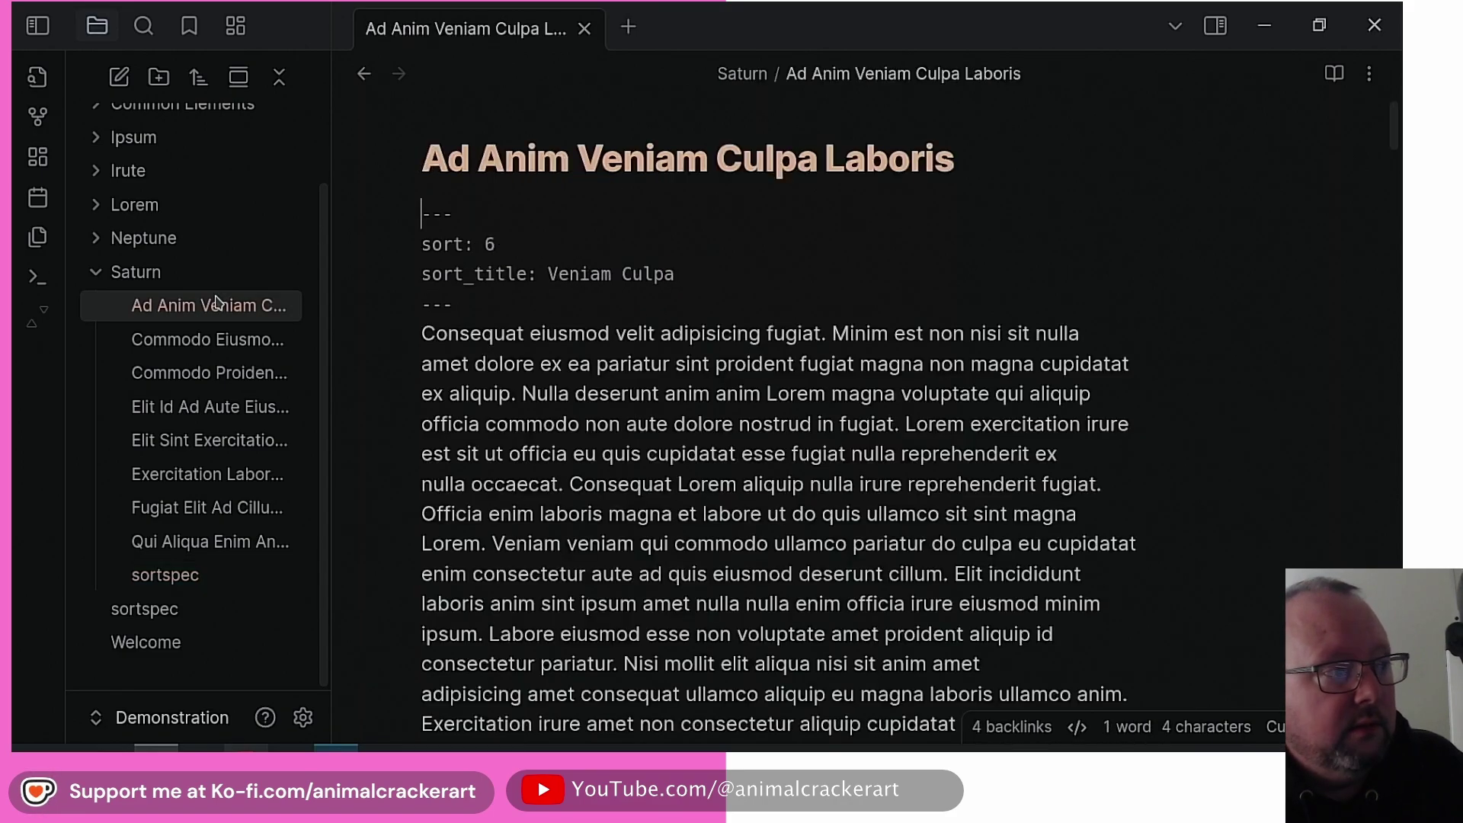
pyautogui.tripleClick(459, 246)
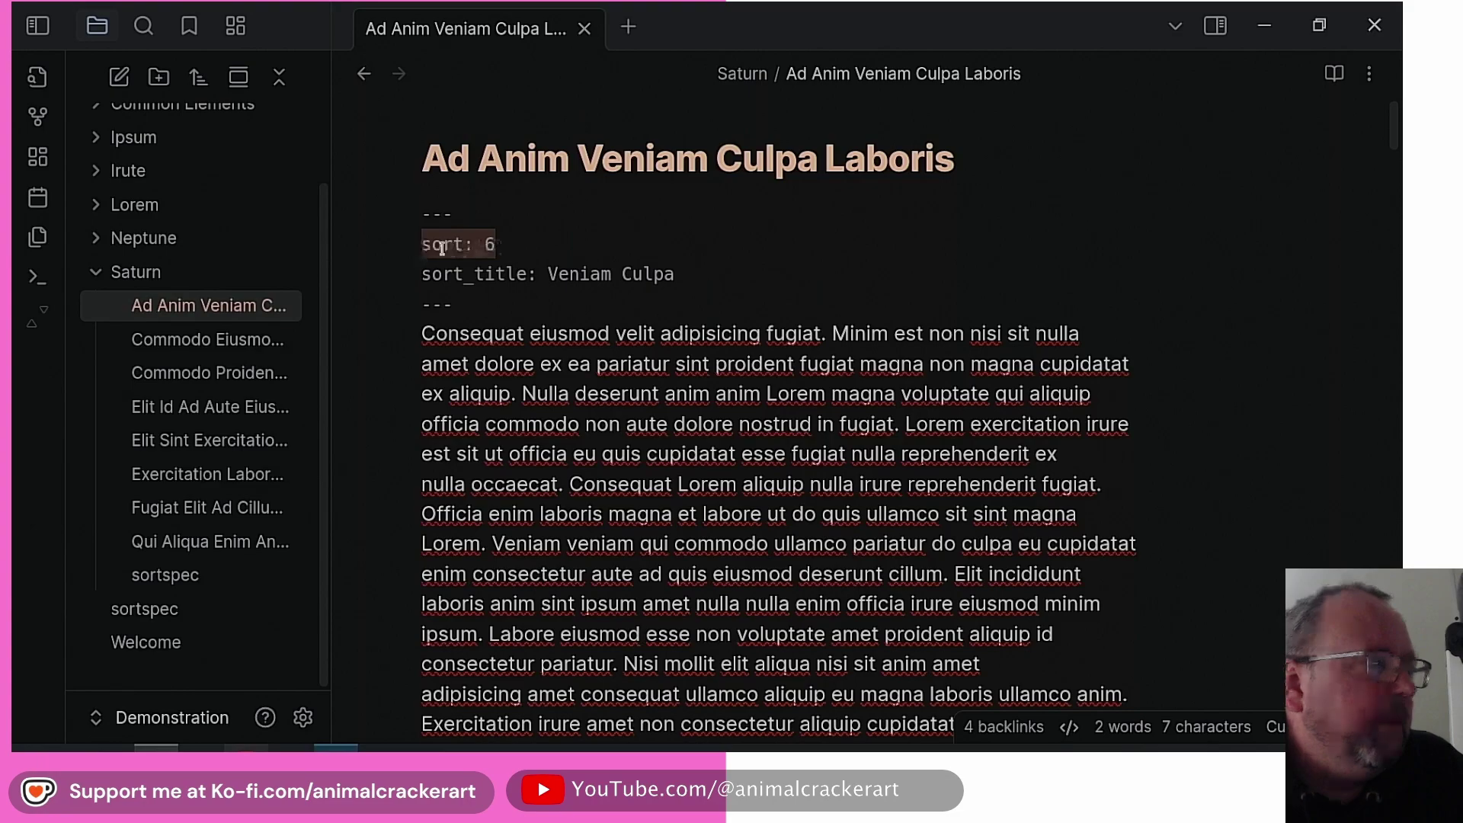
# Return to the Saturn folder's sortspec note and turn on custom sorting to order the folder's notes by metadata
pyautogui.click(207, 575)
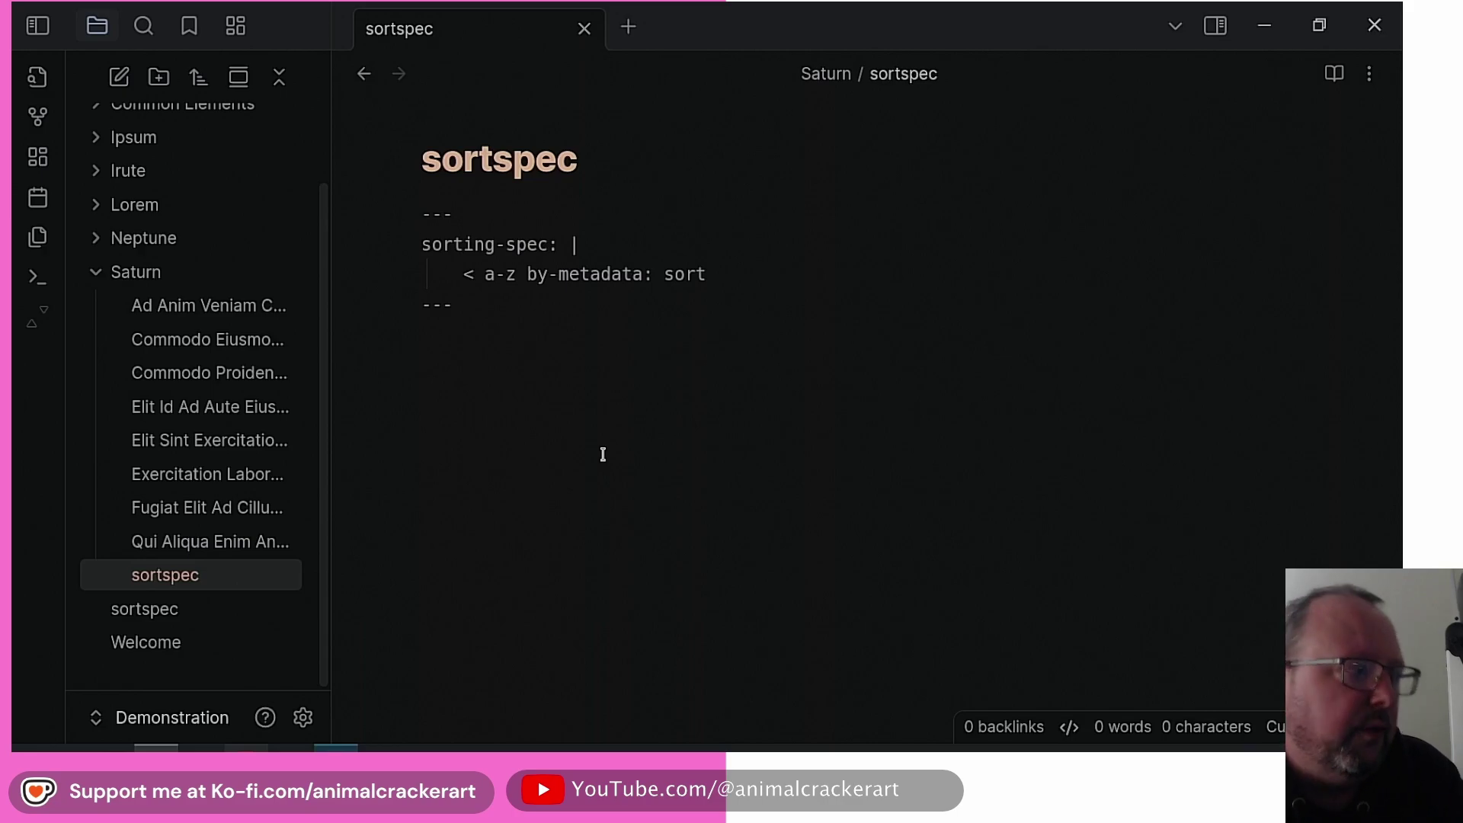
pyautogui.click(42, 320)
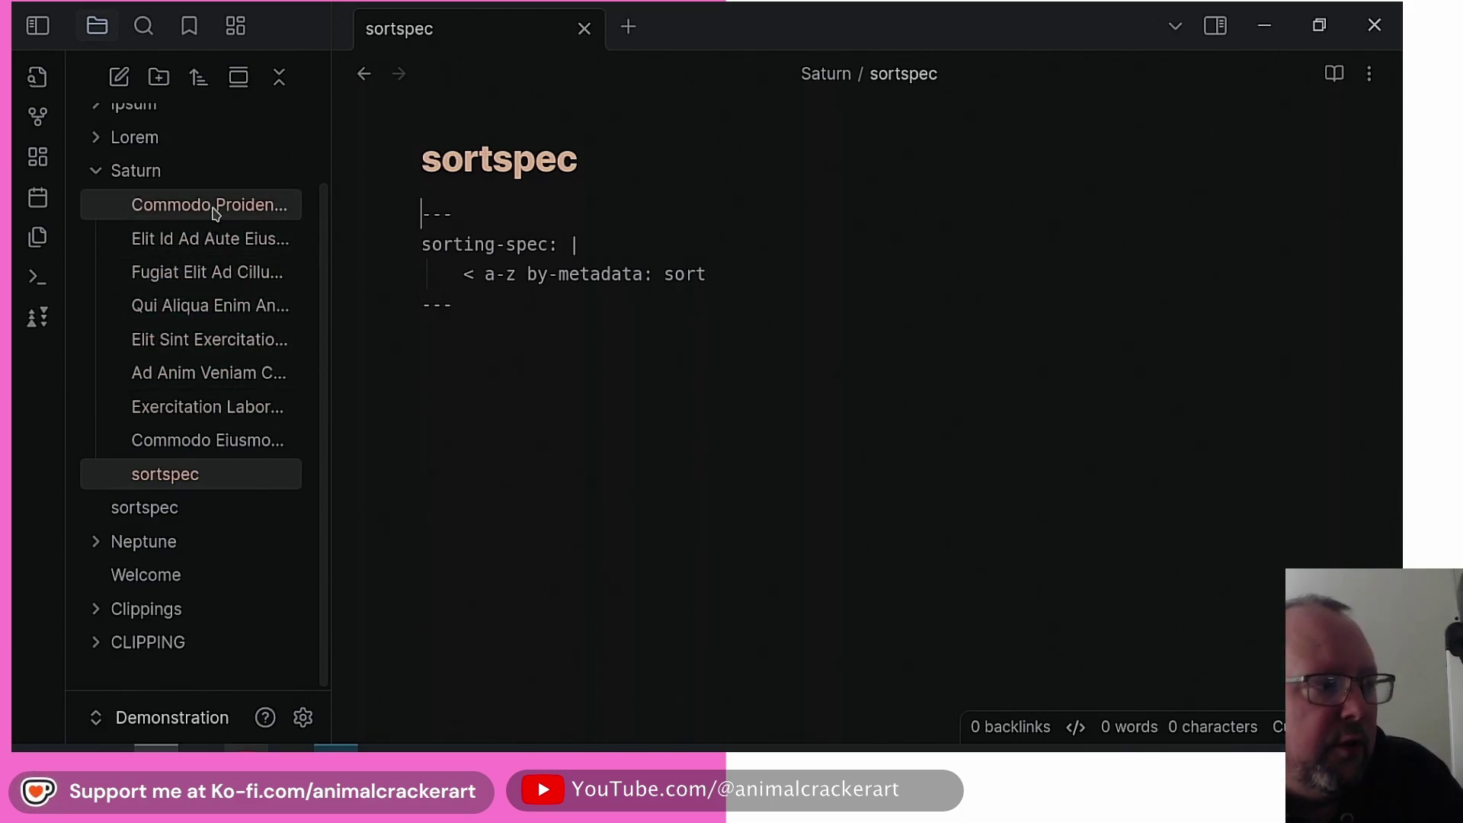
pyautogui.moveTo(214, 213)
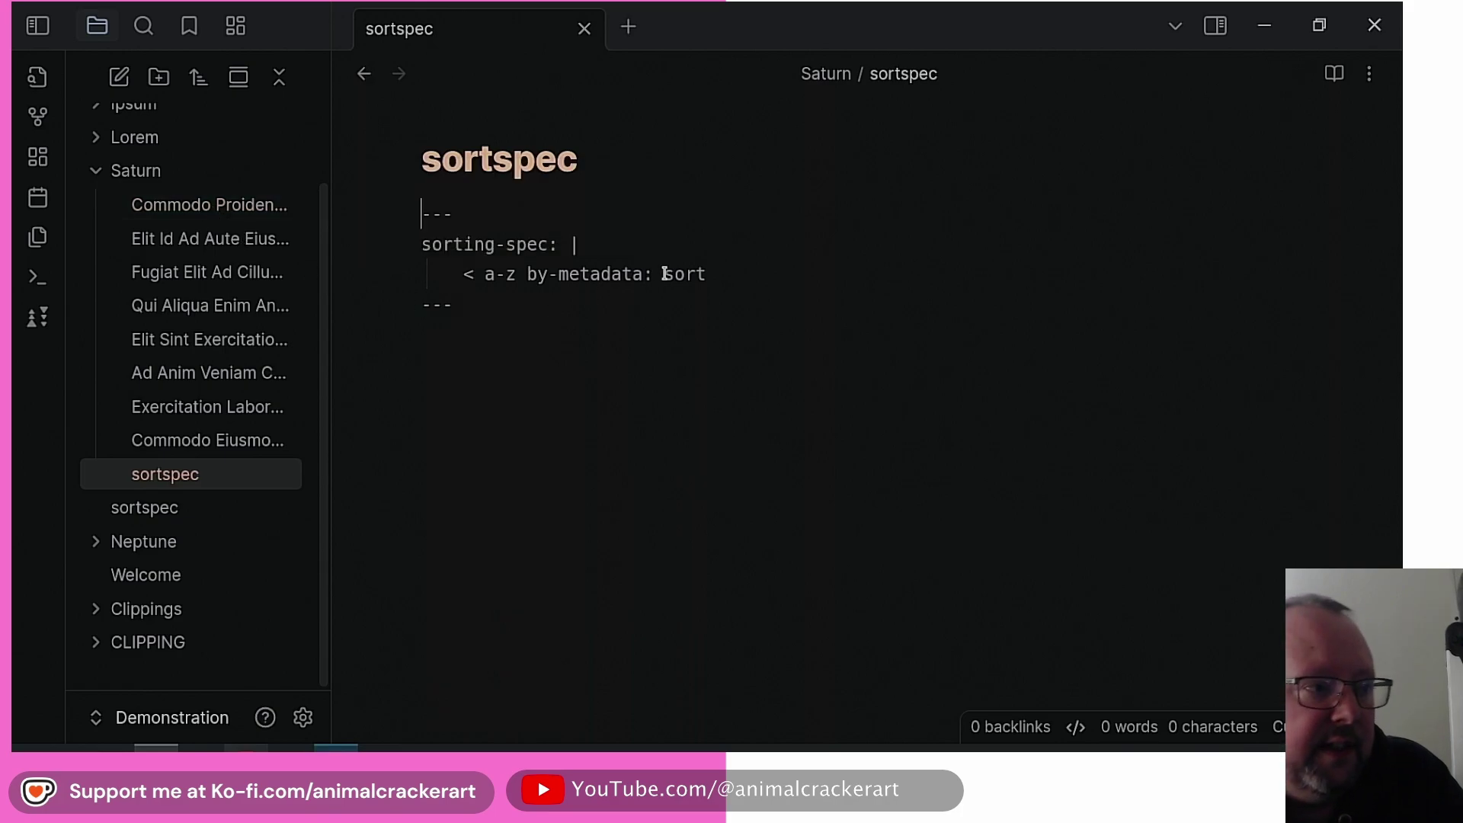
# Check the sort property in the first, middle and last notes of the Saturn folder against their order in the list
pyautogui.moveTo(699, 275); pyautogui.dragTo(663, 274)
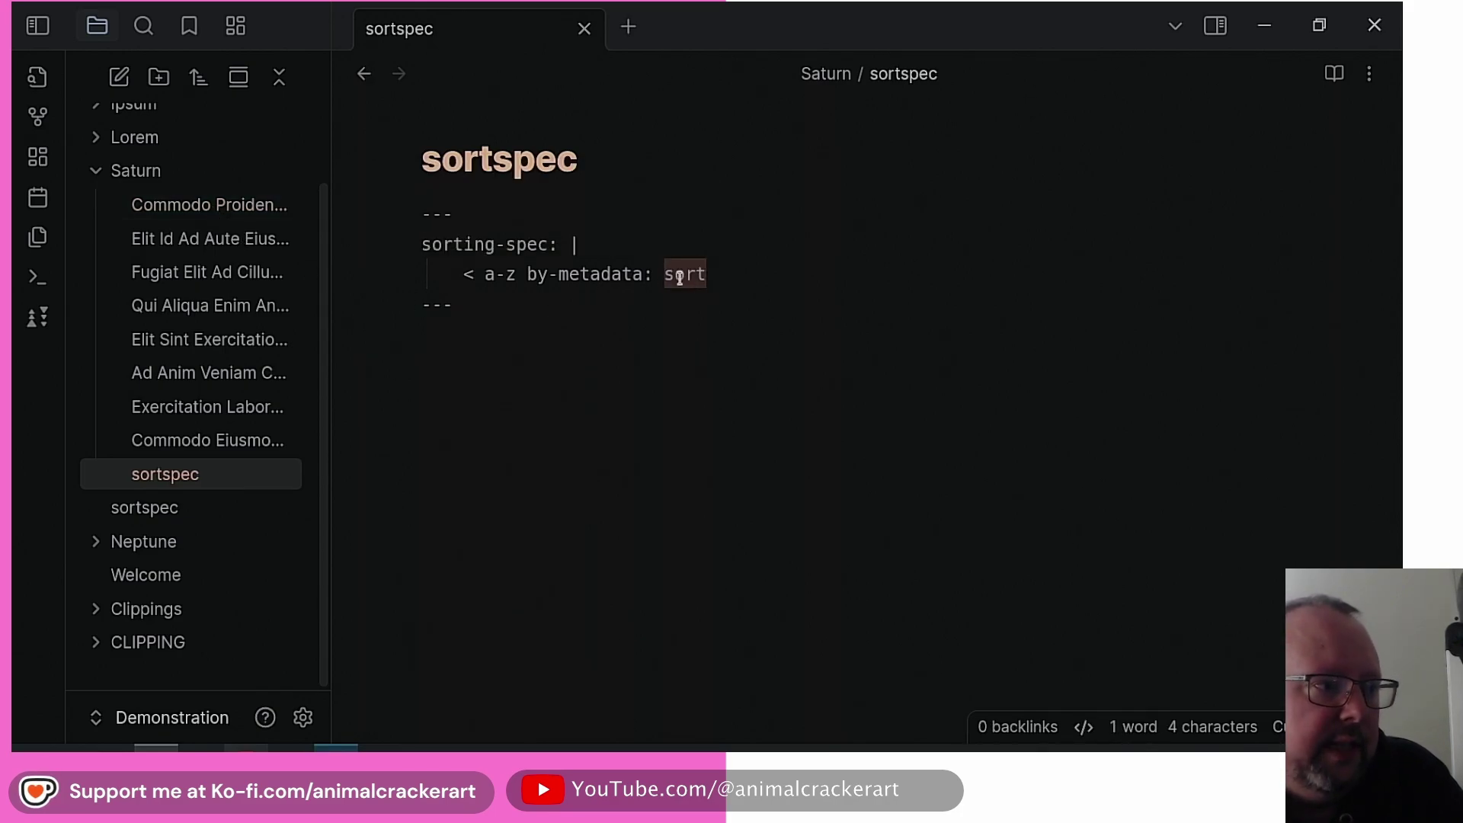
pyautogui.click(286, 209)
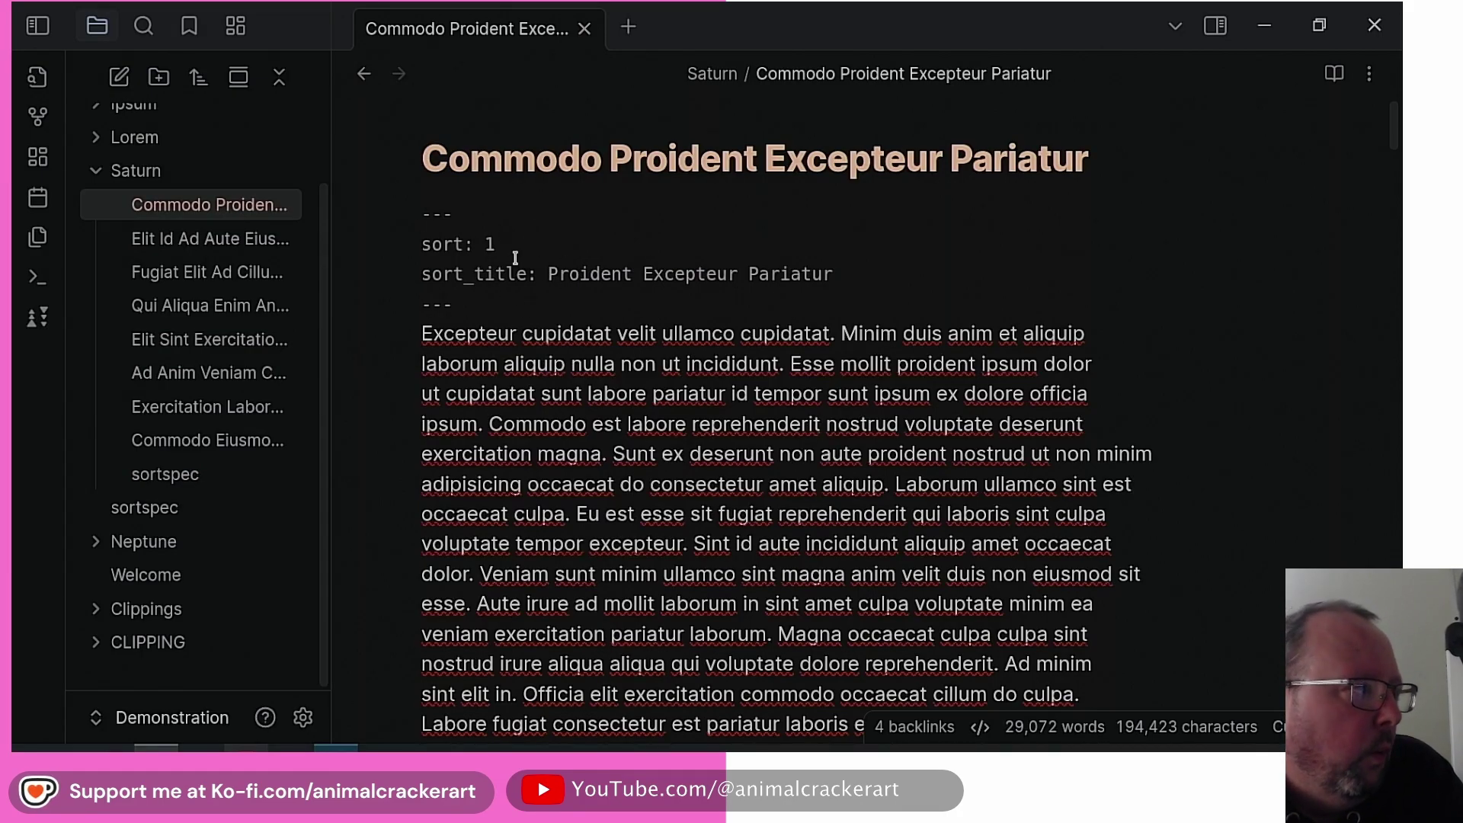
pyautogui.click(183, 245)
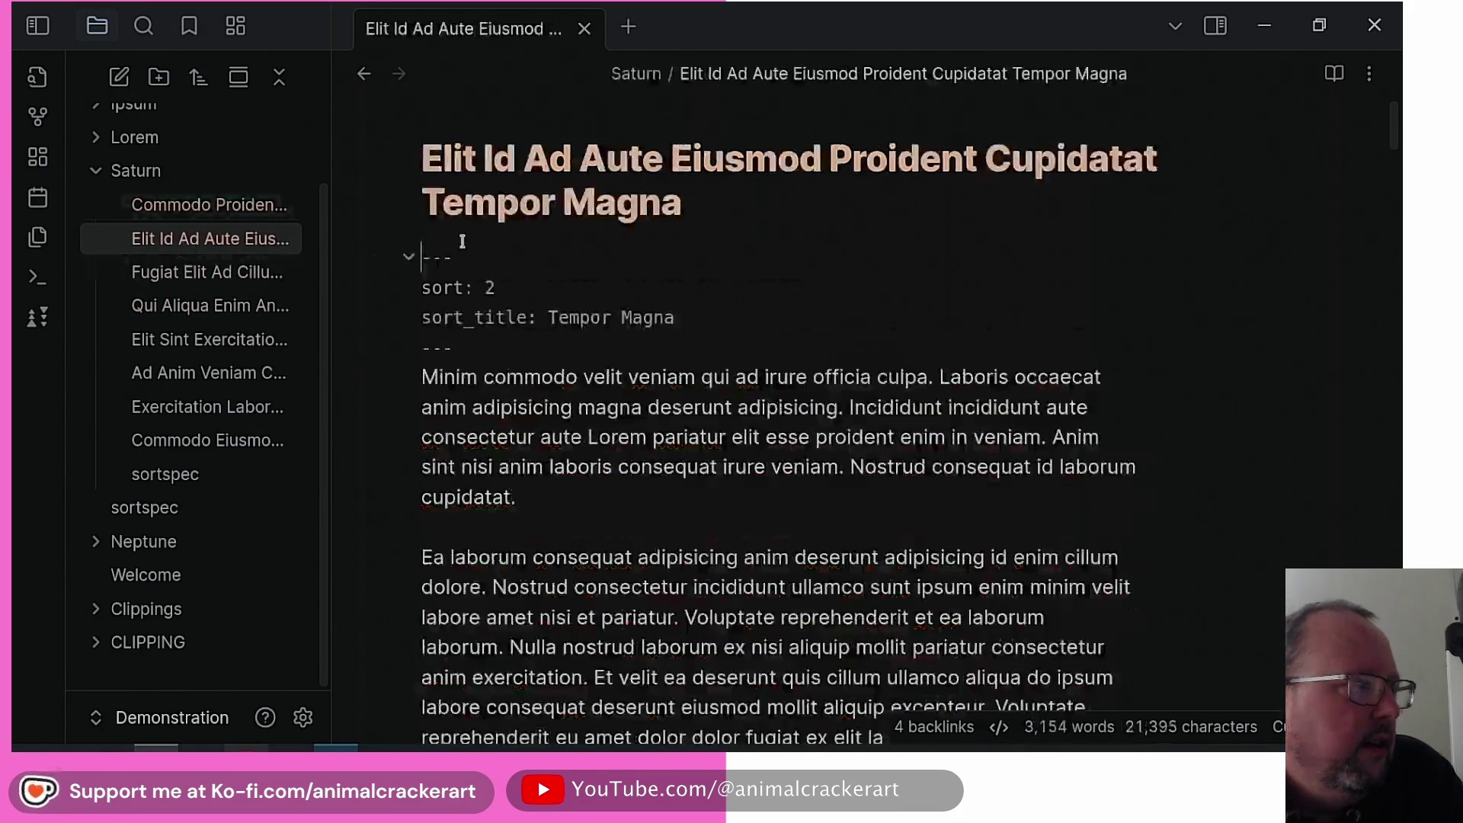
pyautogui.click(240, 274)
pyautogui.click(214, 305)
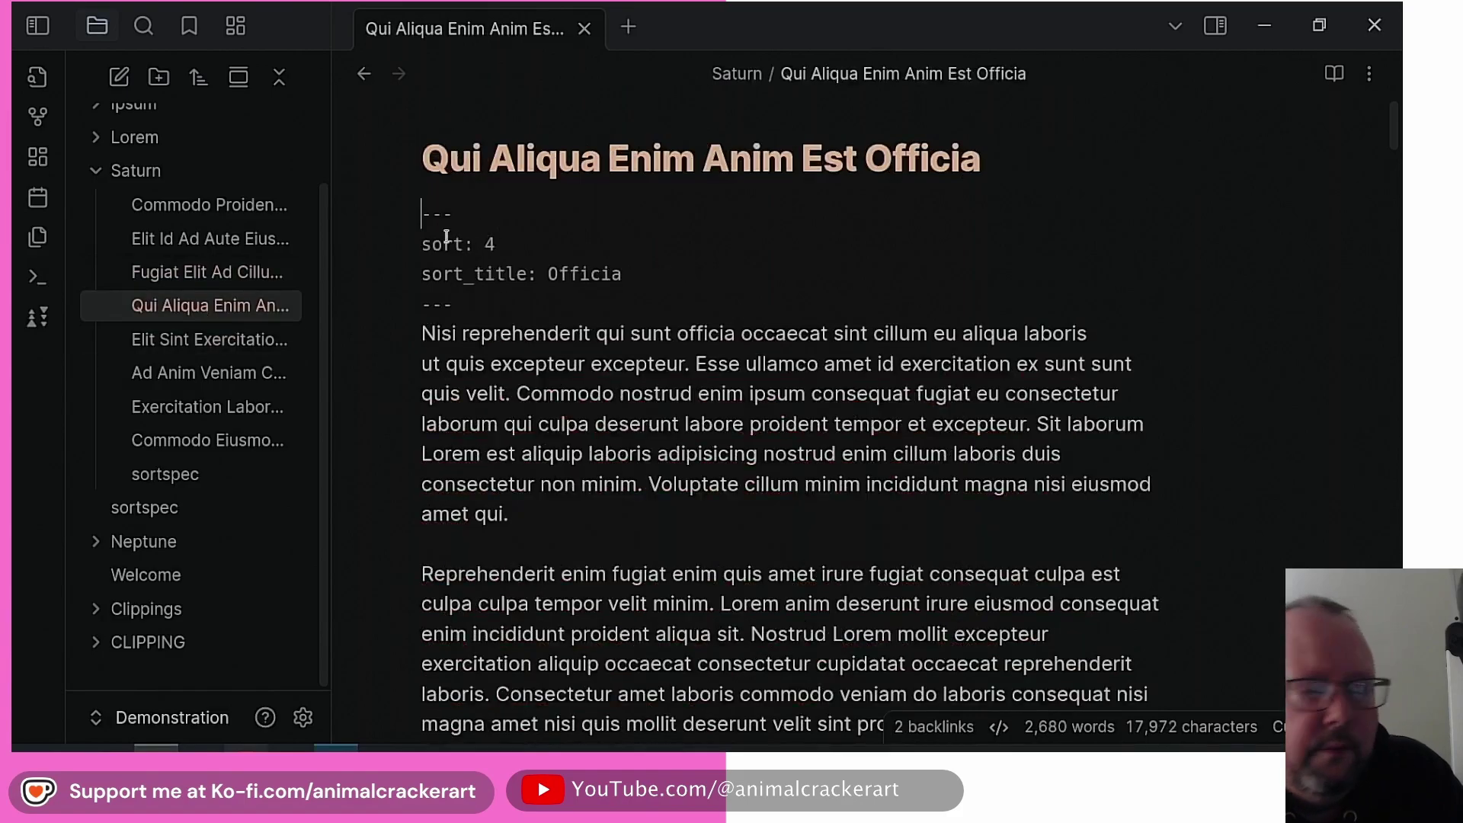
pyautogui.click(179, 442)
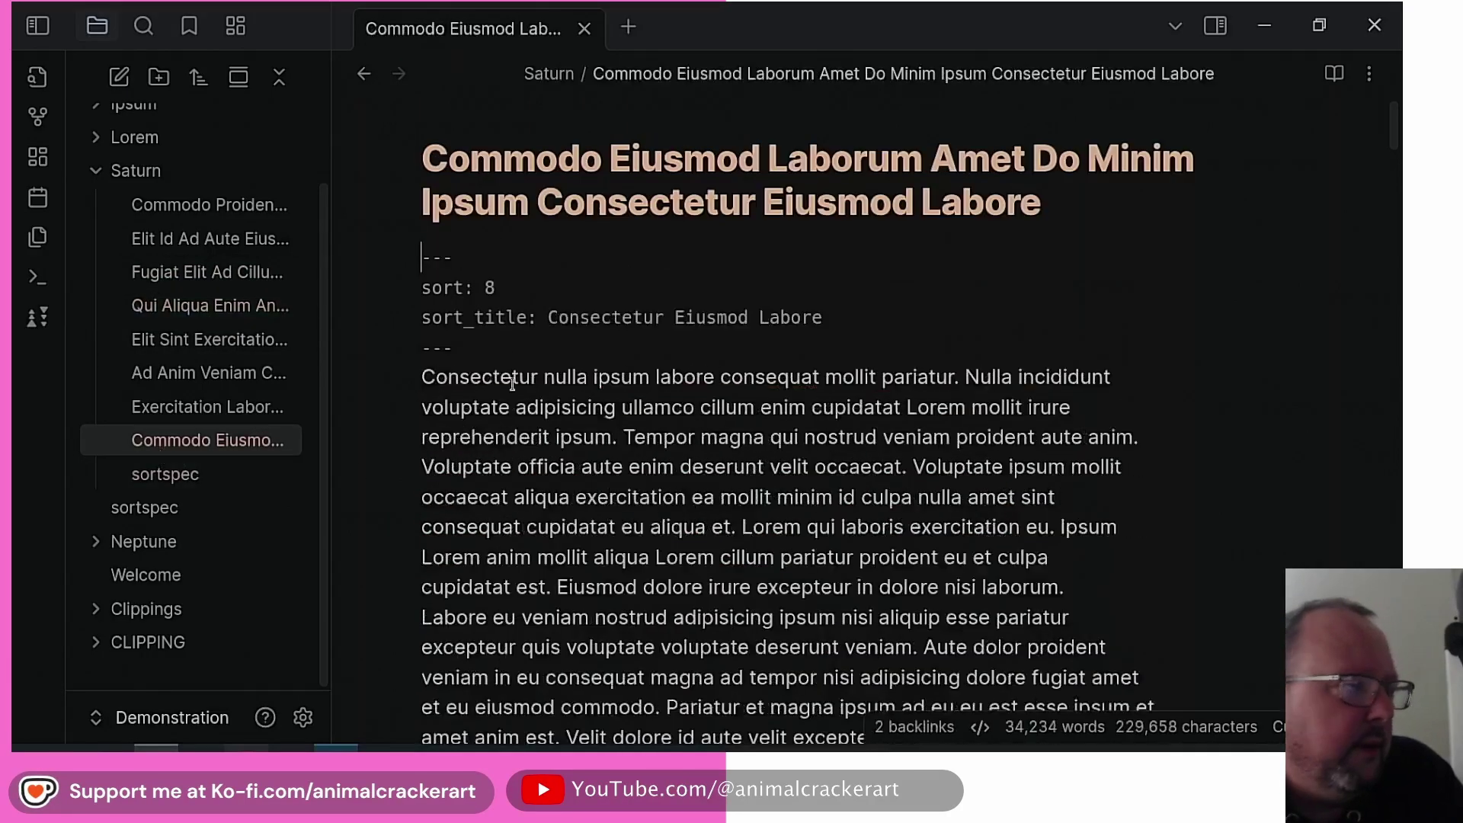
pyautogui.click(212, 474)
pyautogui.click(206, 204)
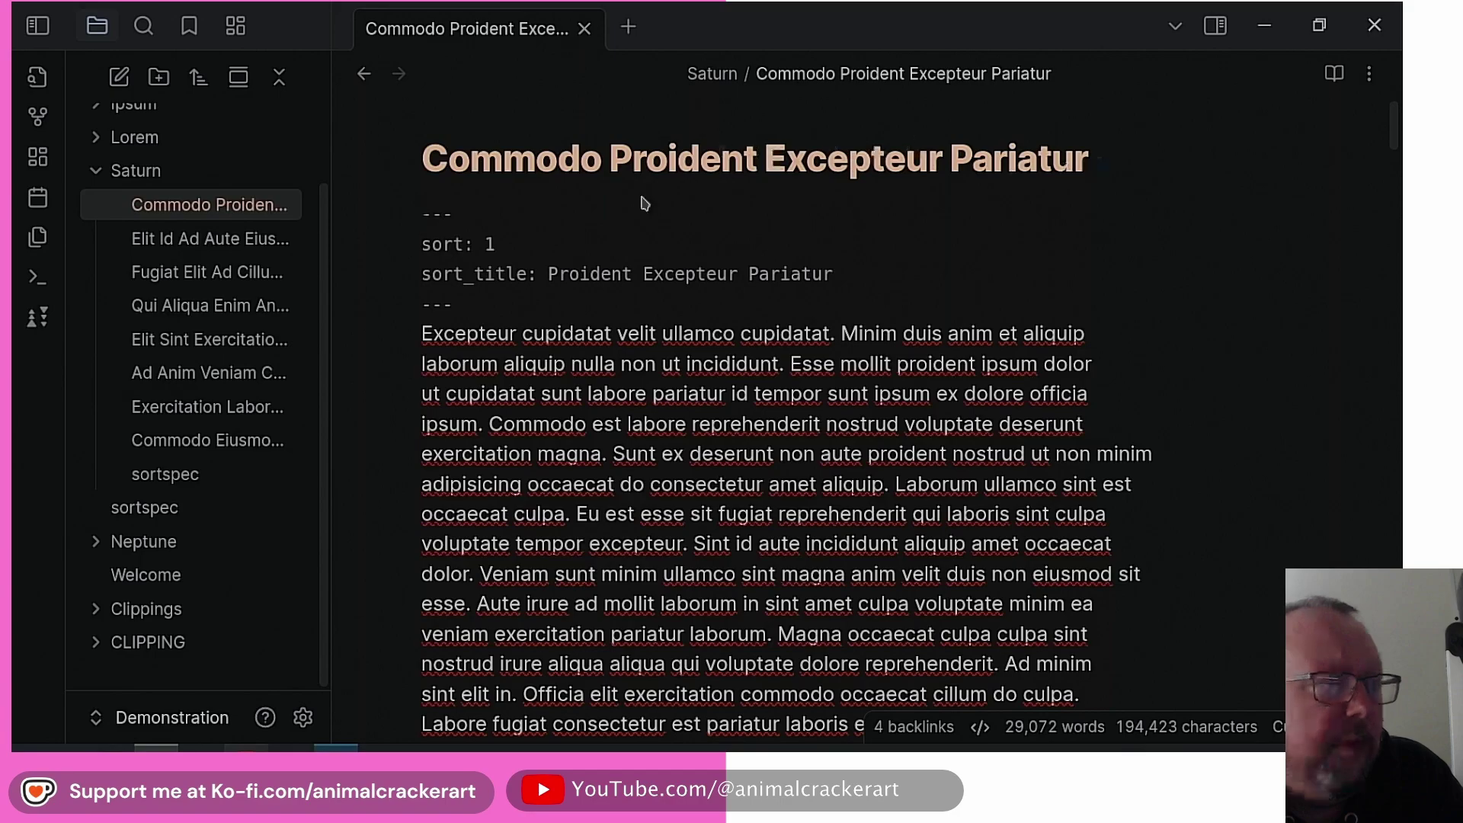
# Set the Saturn sortspec rule to a-z by-metadata: sort_title, and reapply custom sorting to check the notes' order against that property
pyautogui.click(549, 275)
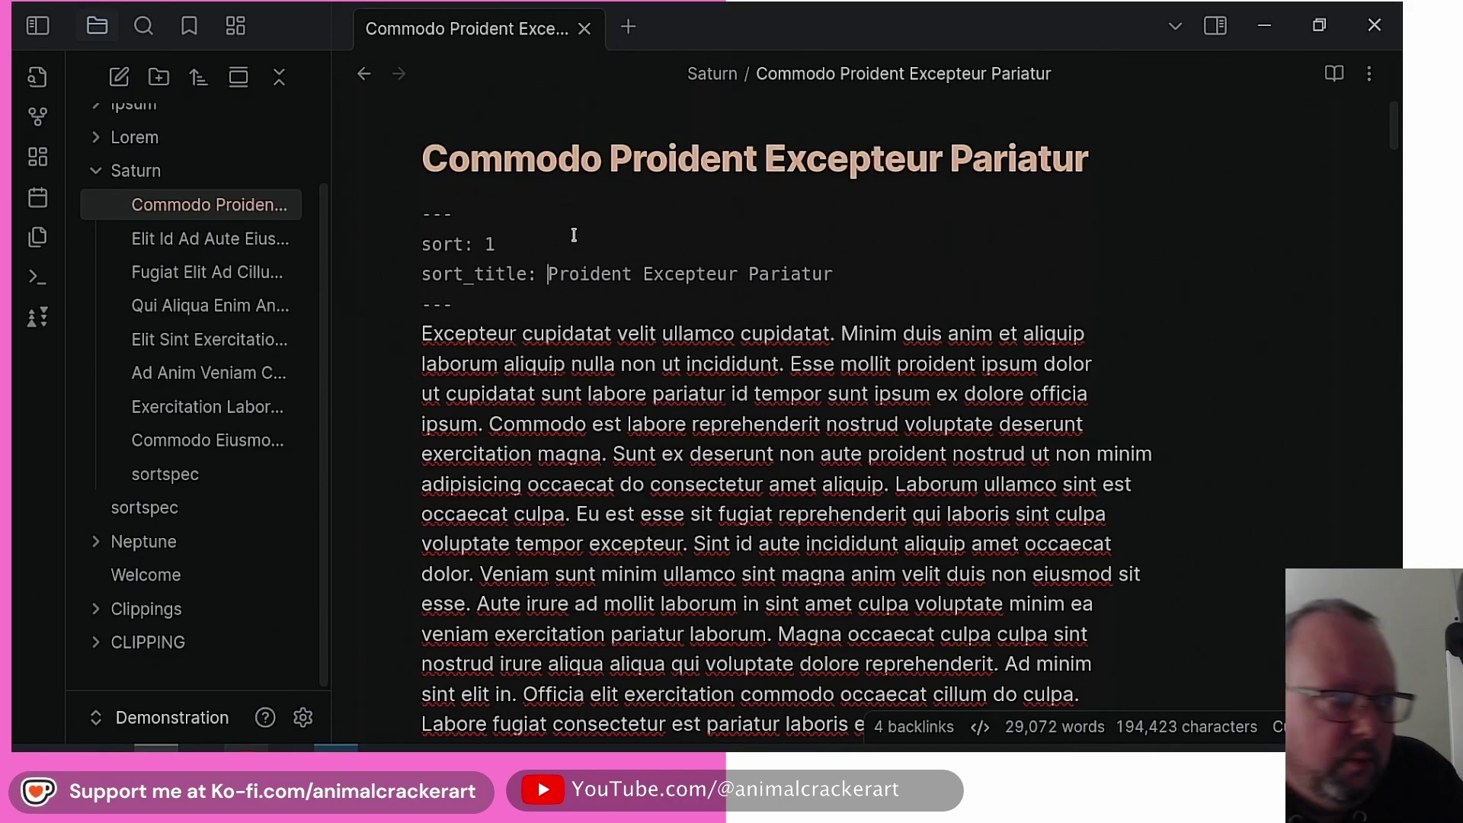
pyautogui.click(165, 474)
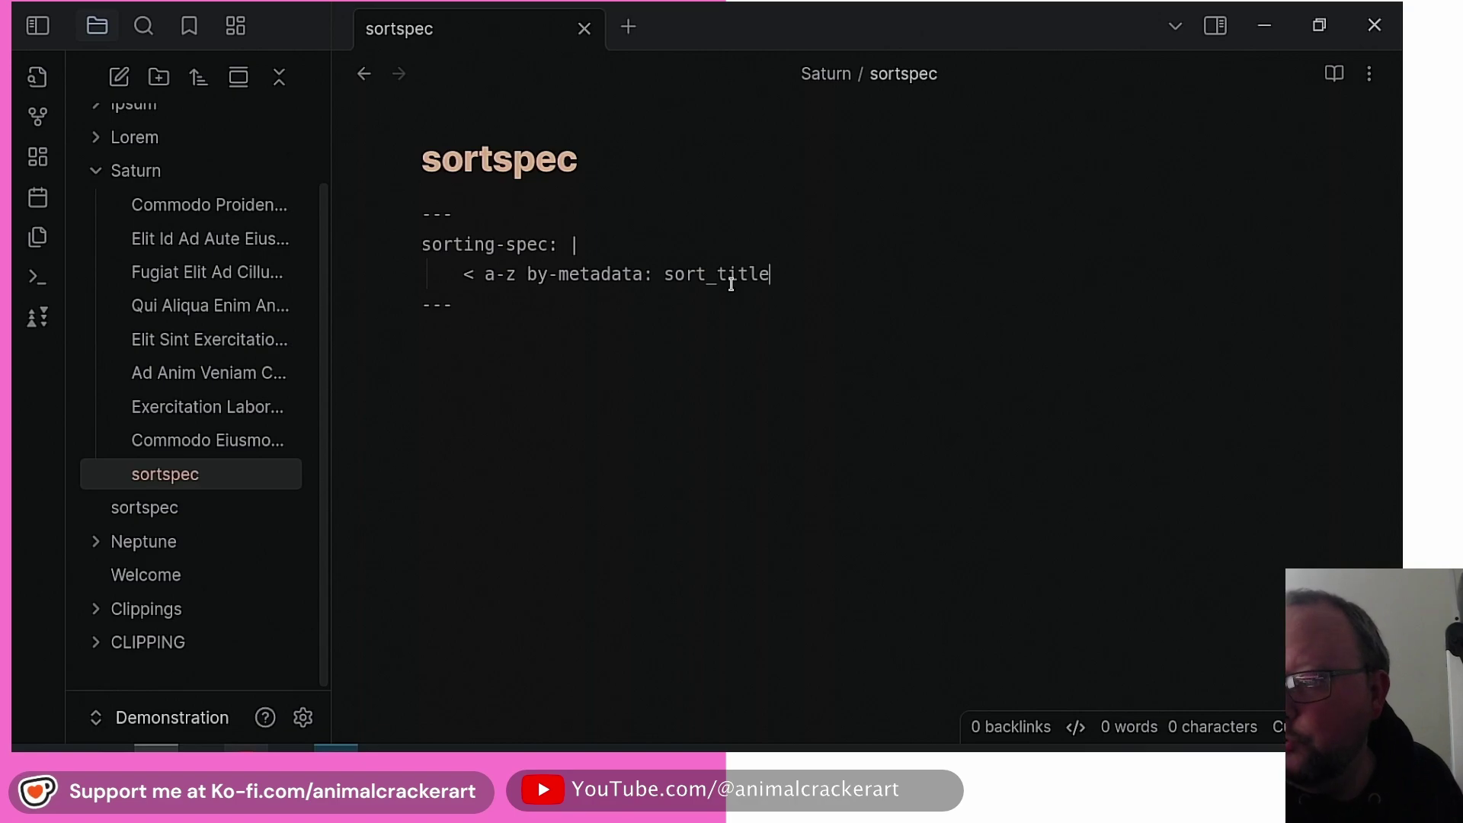
pyautogui.click(37, 317)
pyautogui.click(37, 316)
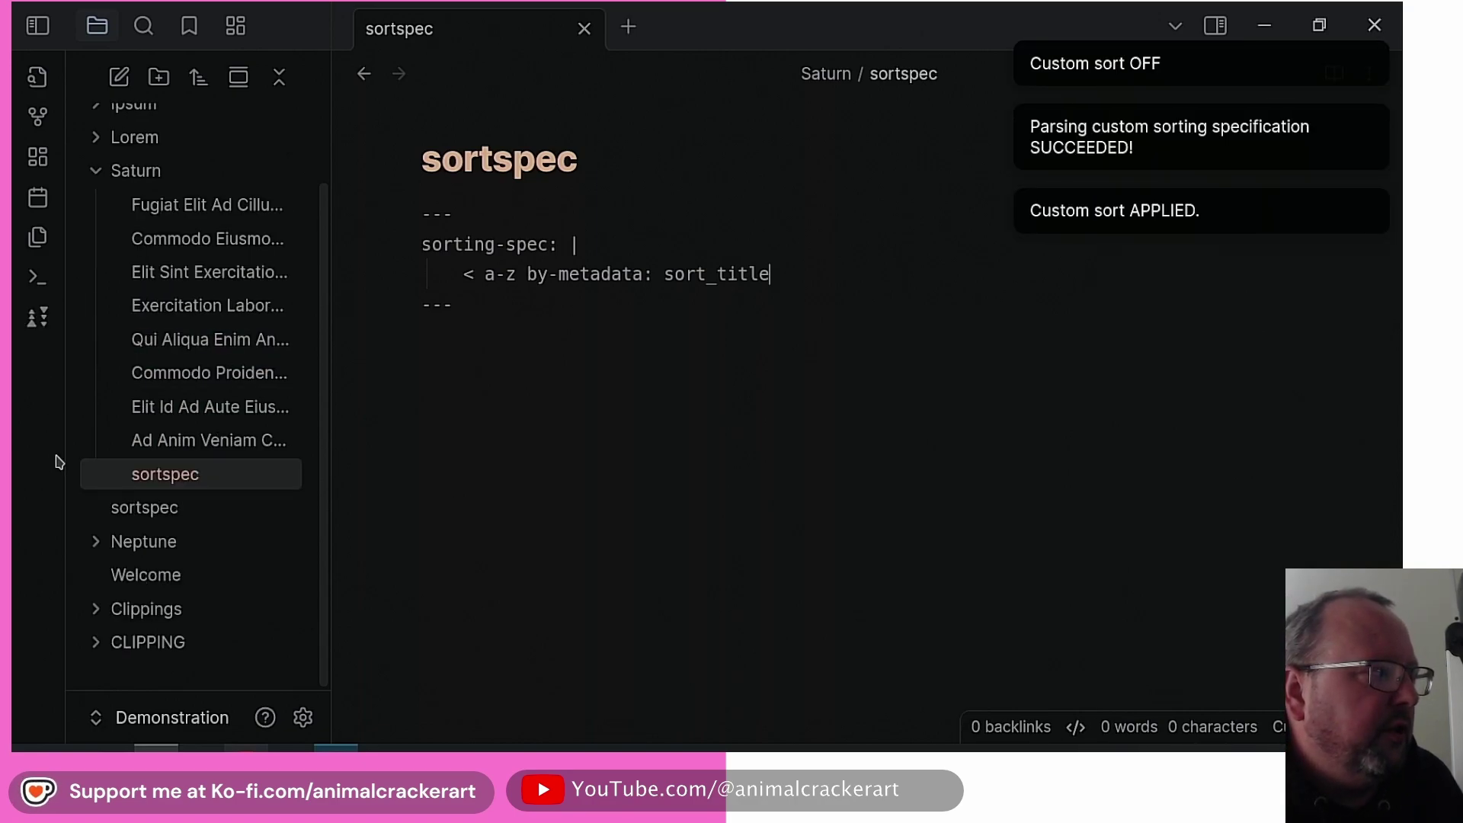
pyautogui.click(200, 205)
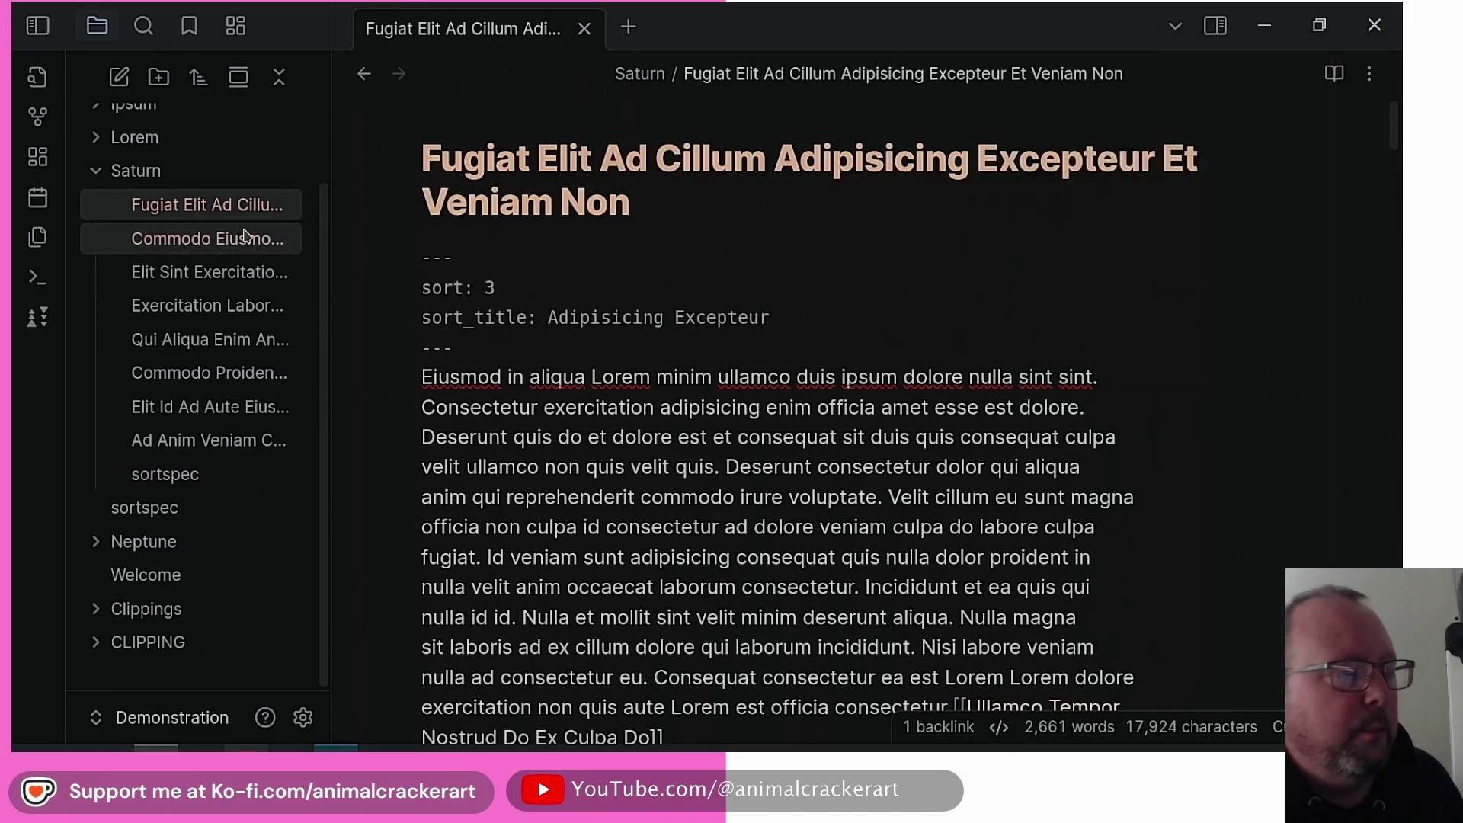
pyautogui.click(229, 306)
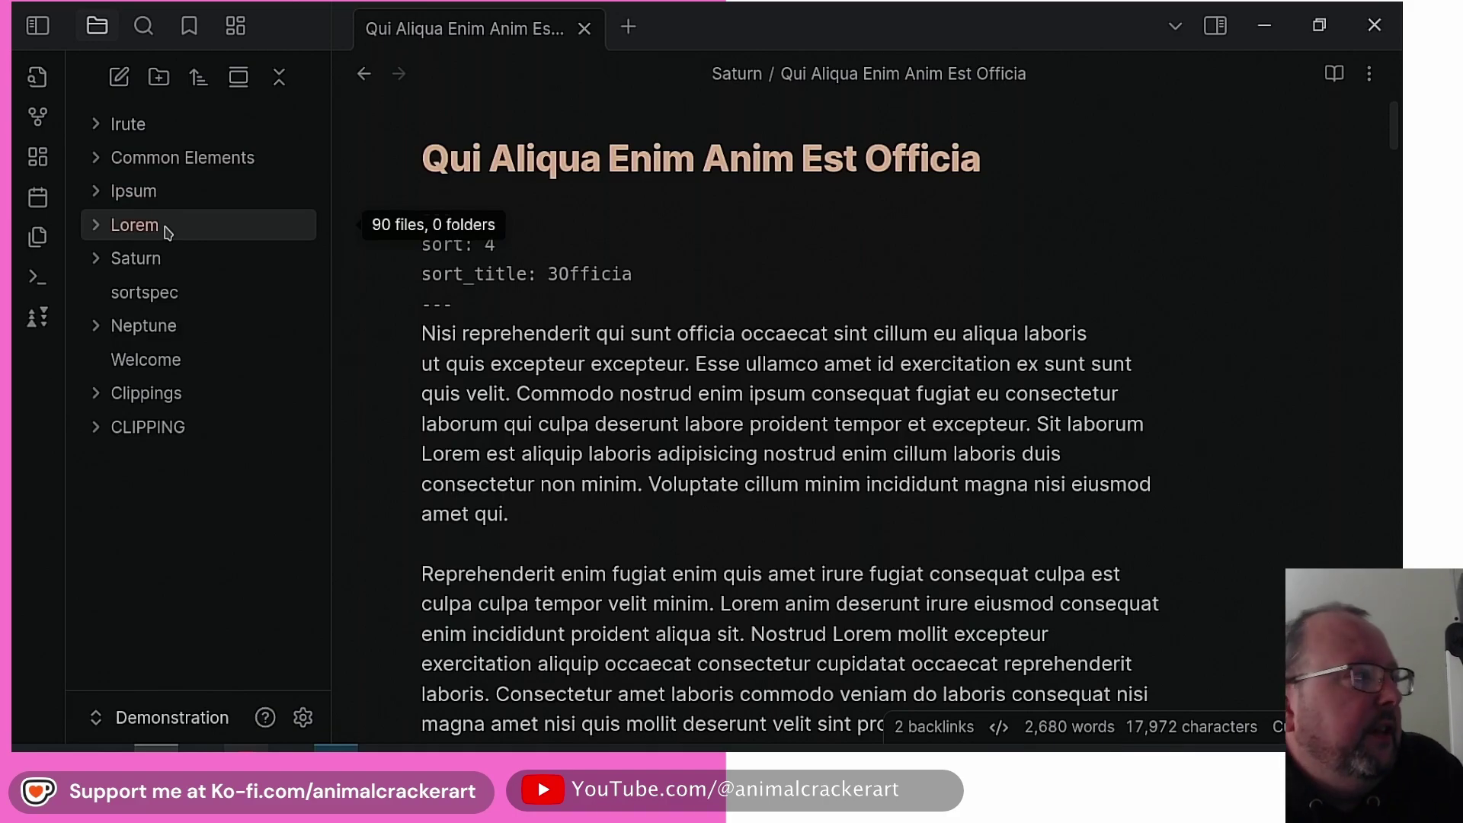
# Expand the \\Neptune bookmark group inside sortspec and widen the sidebar to make the bookmarked note names easier to read
pyautogui.click(189, 28)
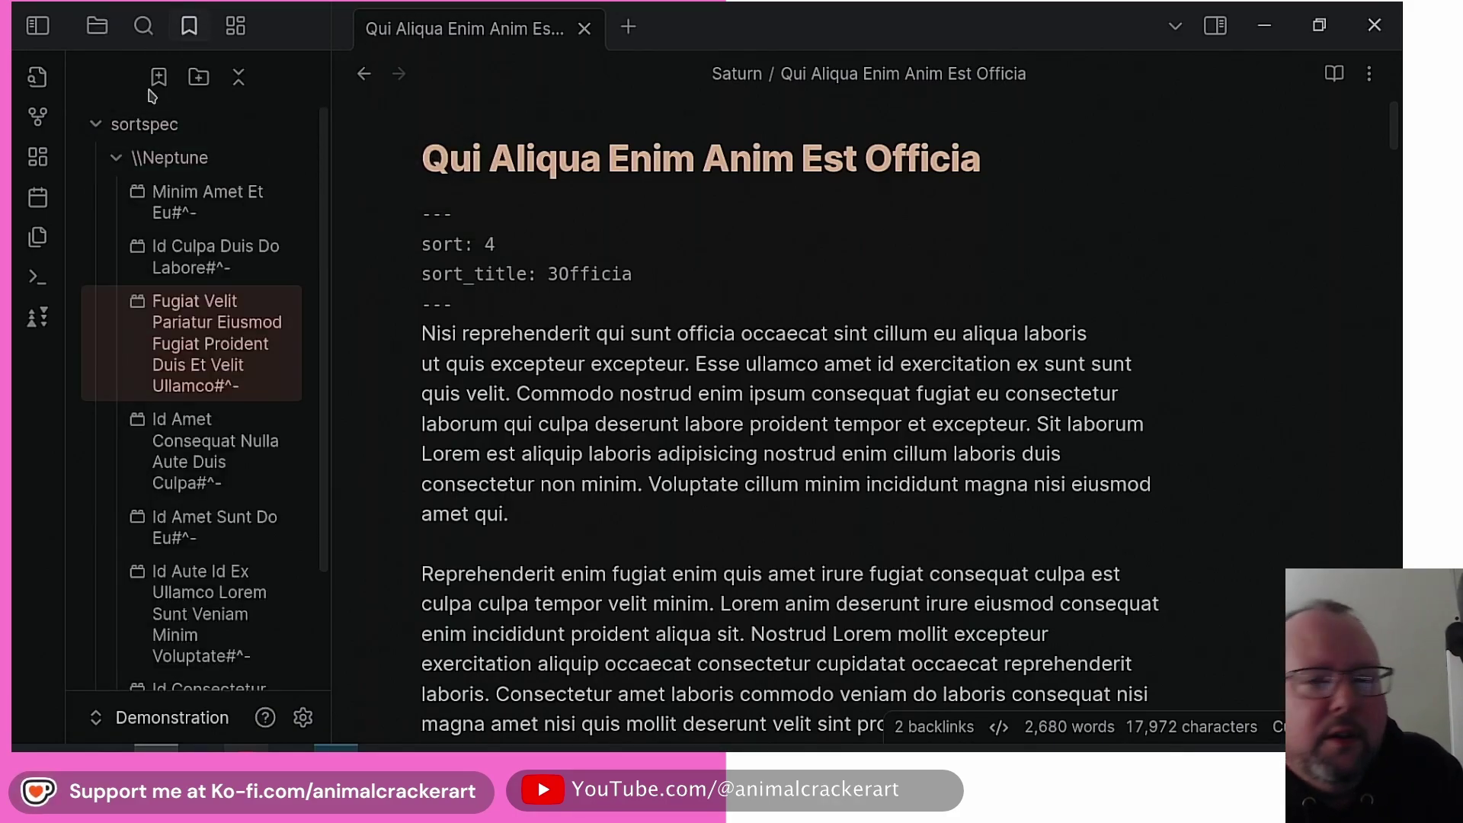
pyautogui.click(116, 160)
pyautogui.click(96, 123)
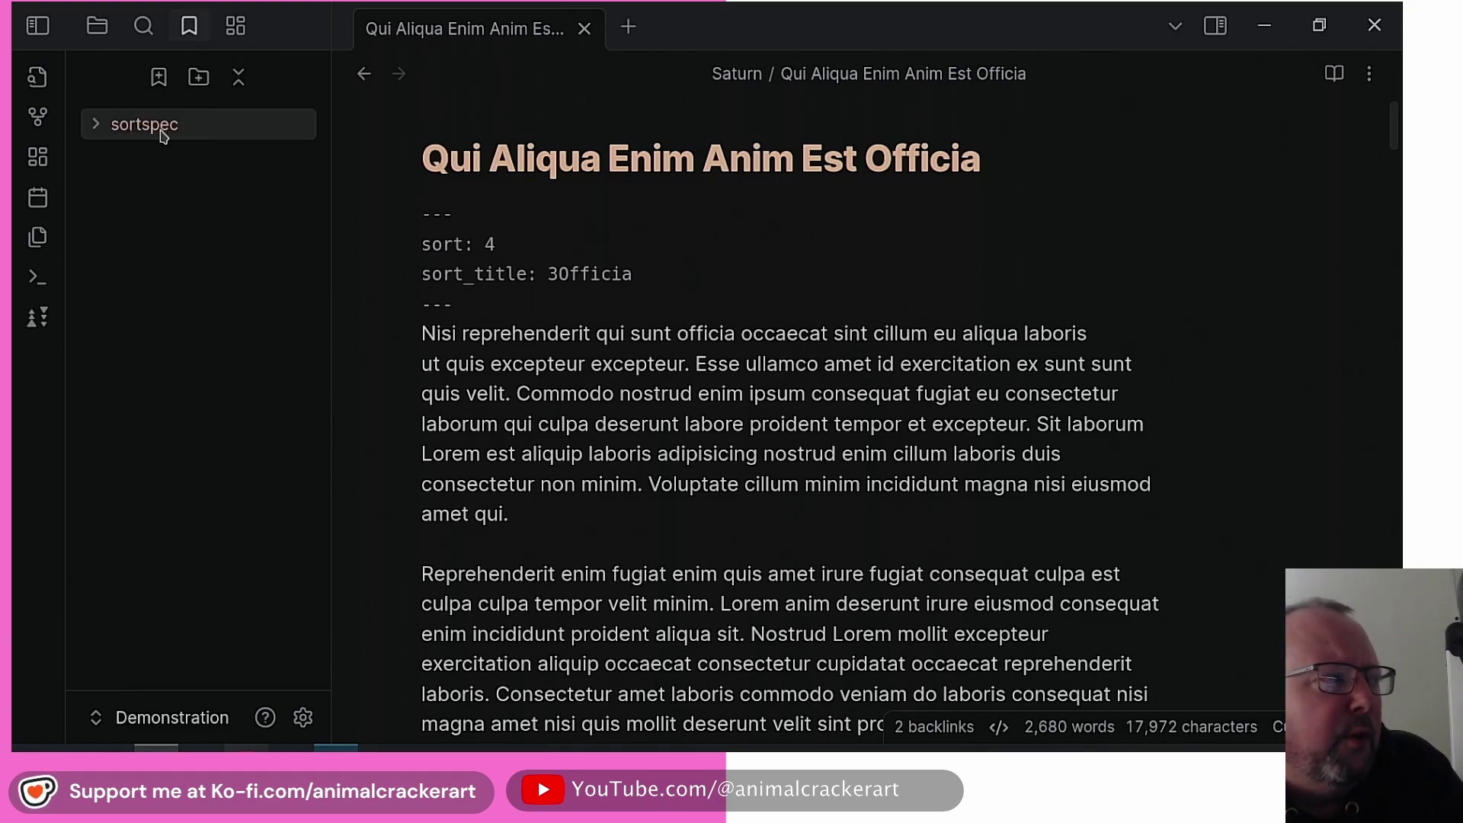
pyautogui.click(97, 125)
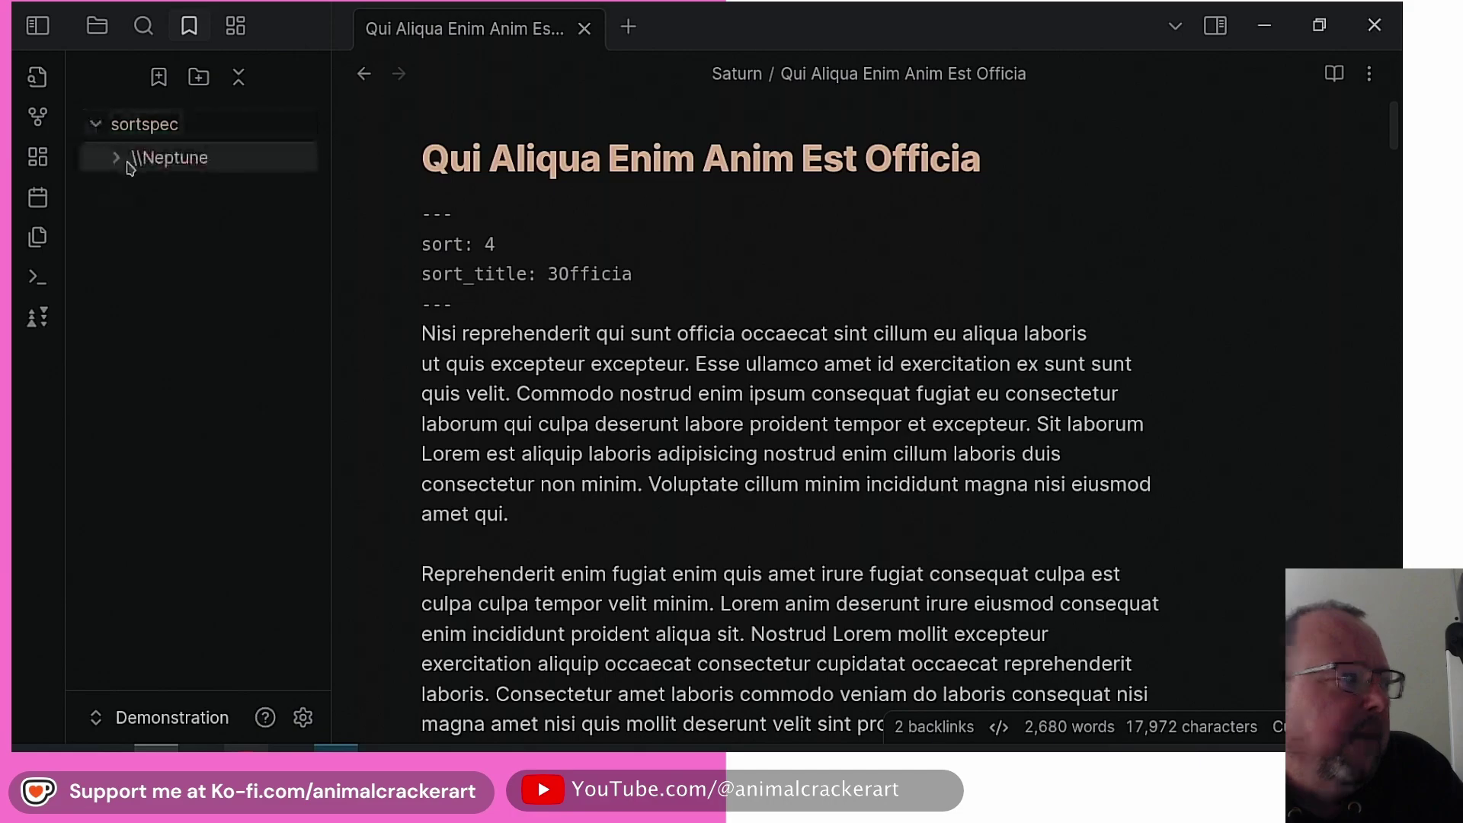
pyautogui.click(117, 162)
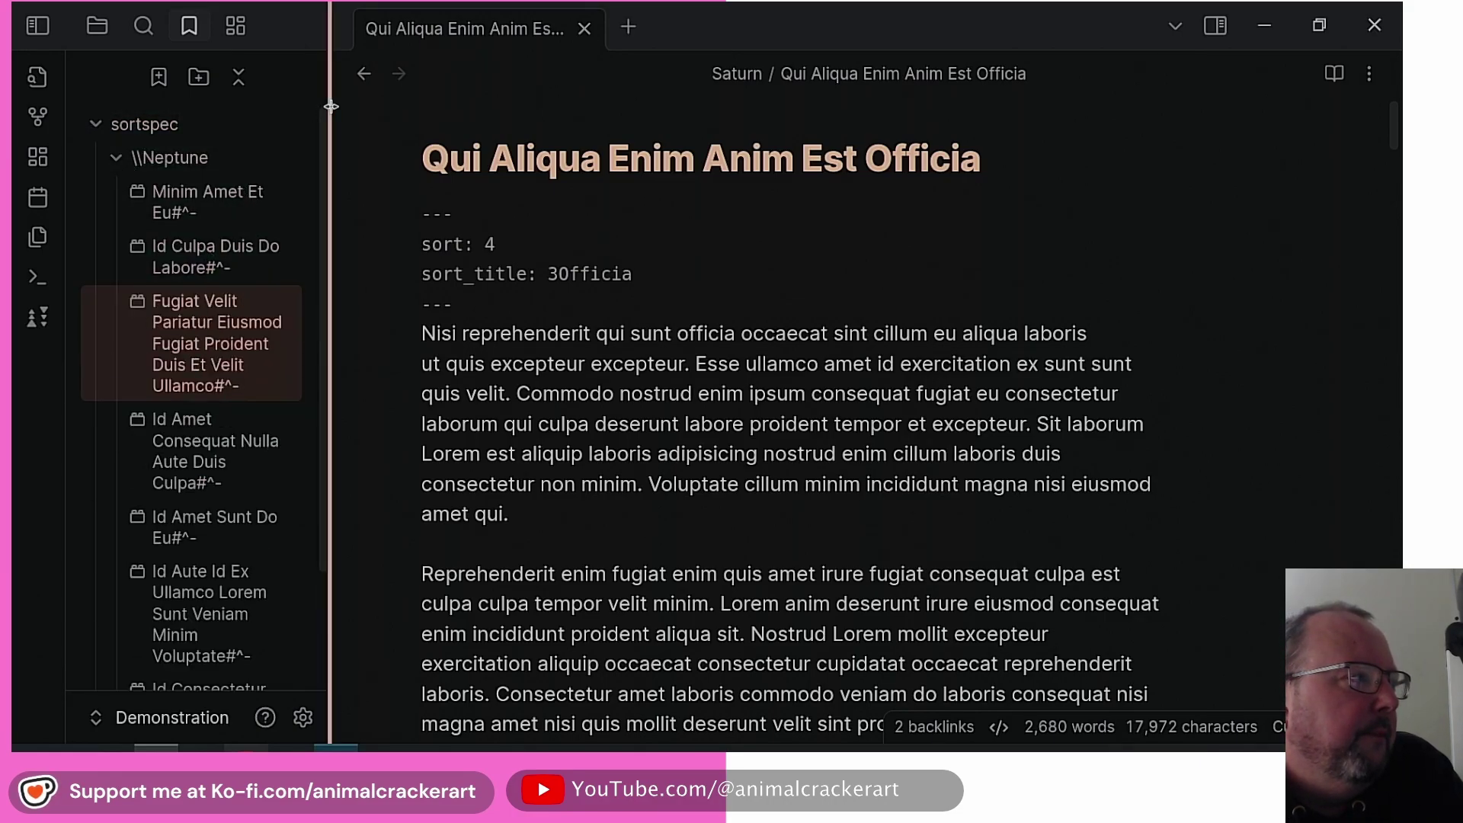
pyautogui.moveTo(330, 120); pyautogui.dragTo(510, 120)
# Compare the order of the notes in the Neptune folder with the order of the bookmarks in the \\Neptune group
pyautogui.click(97, 25)
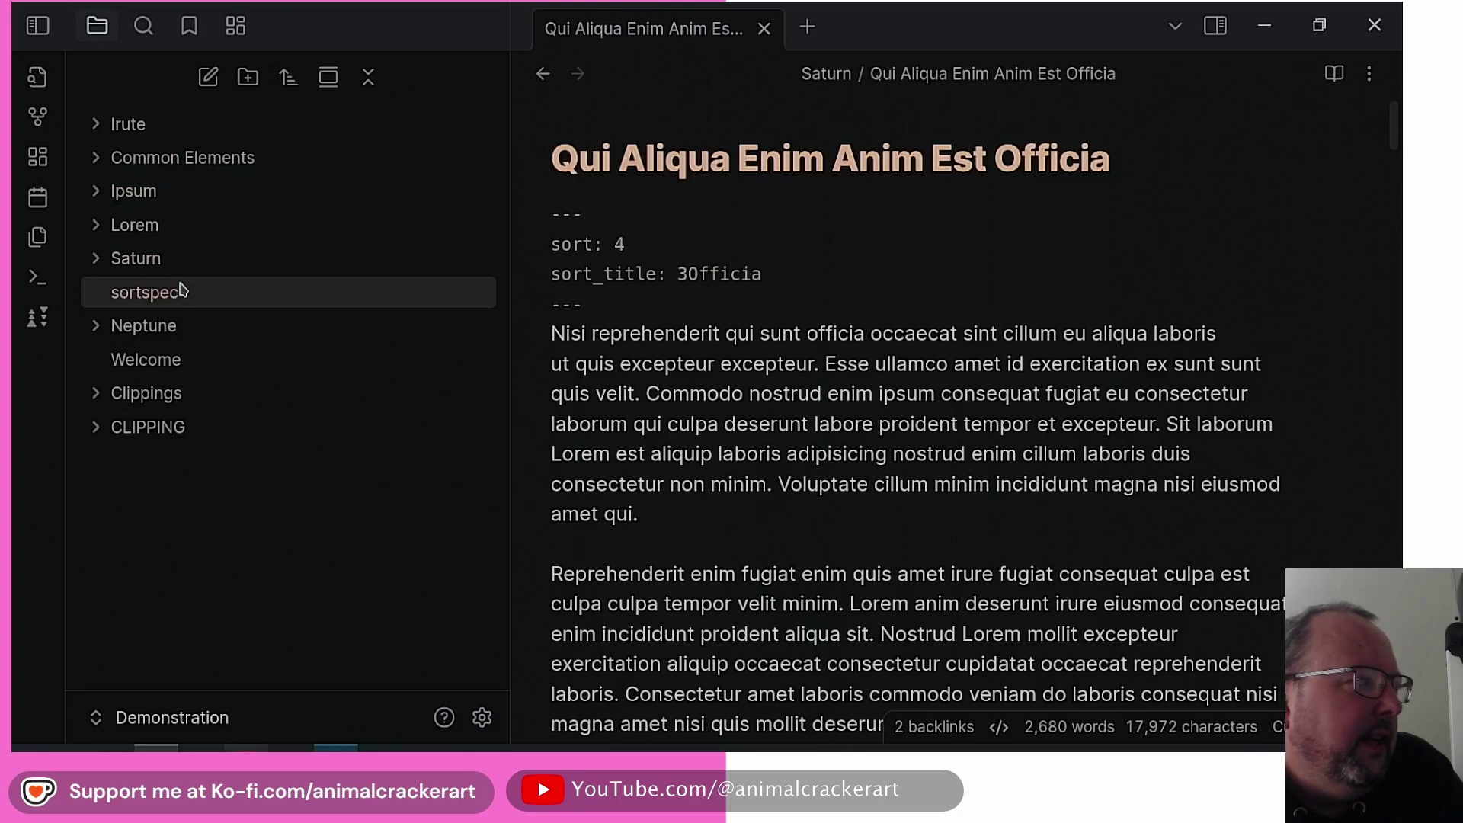
pyautogui.click(137, 329)
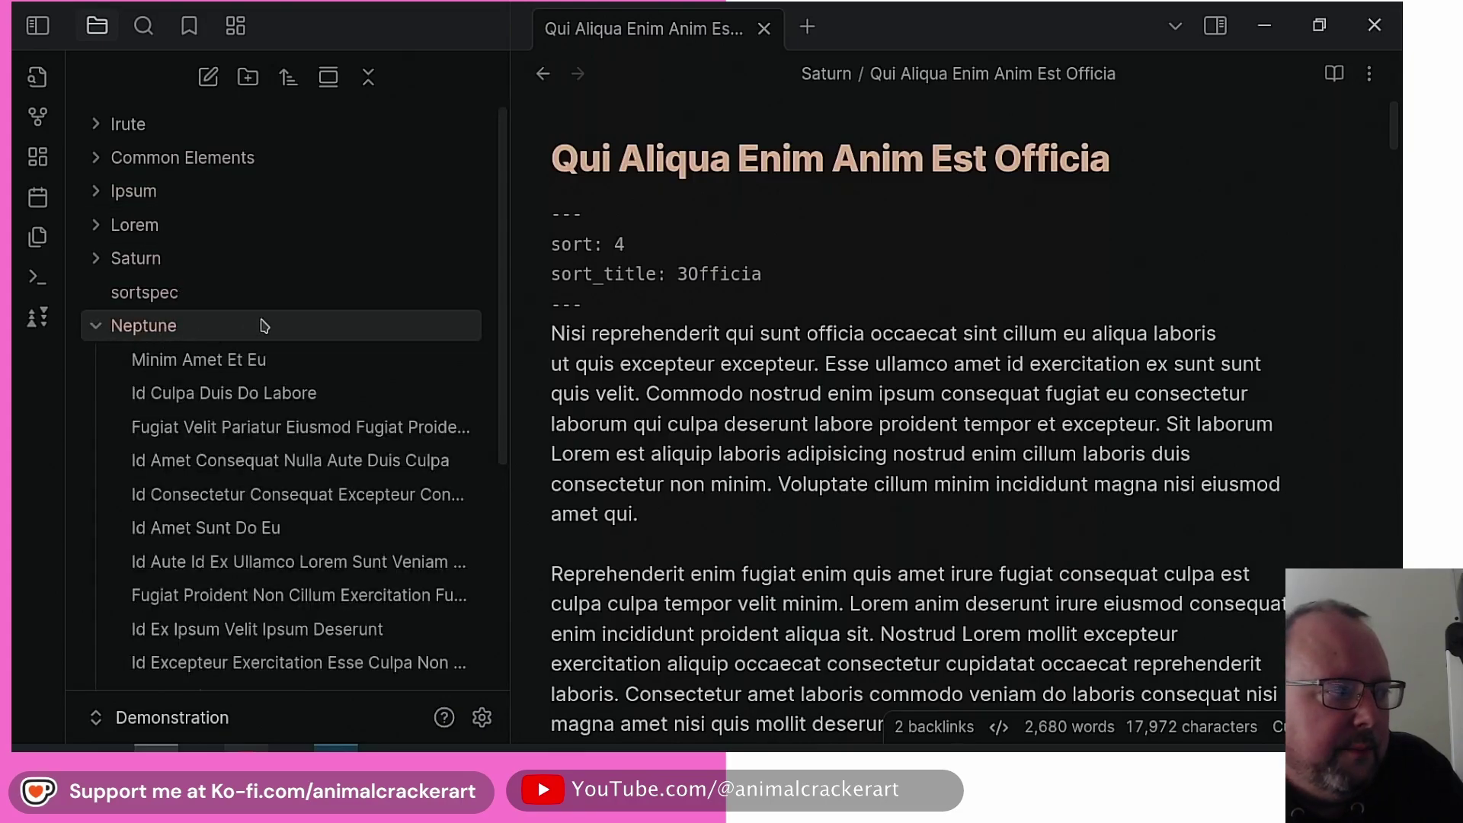
pyautogui.scroll(-3, 228, 343)
pyautogui.click(189, 26)
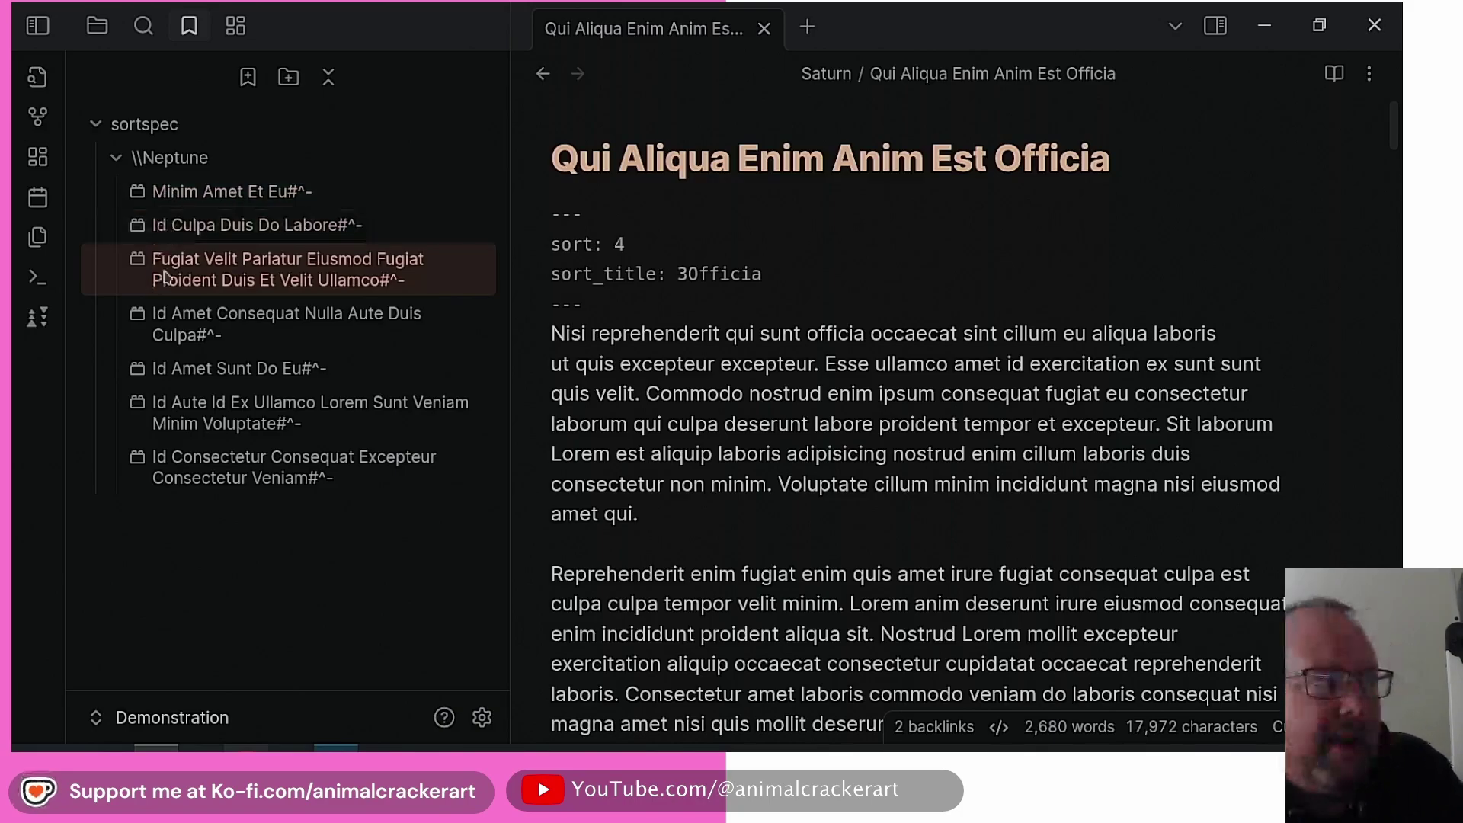
pyautogui.click(97, 26)
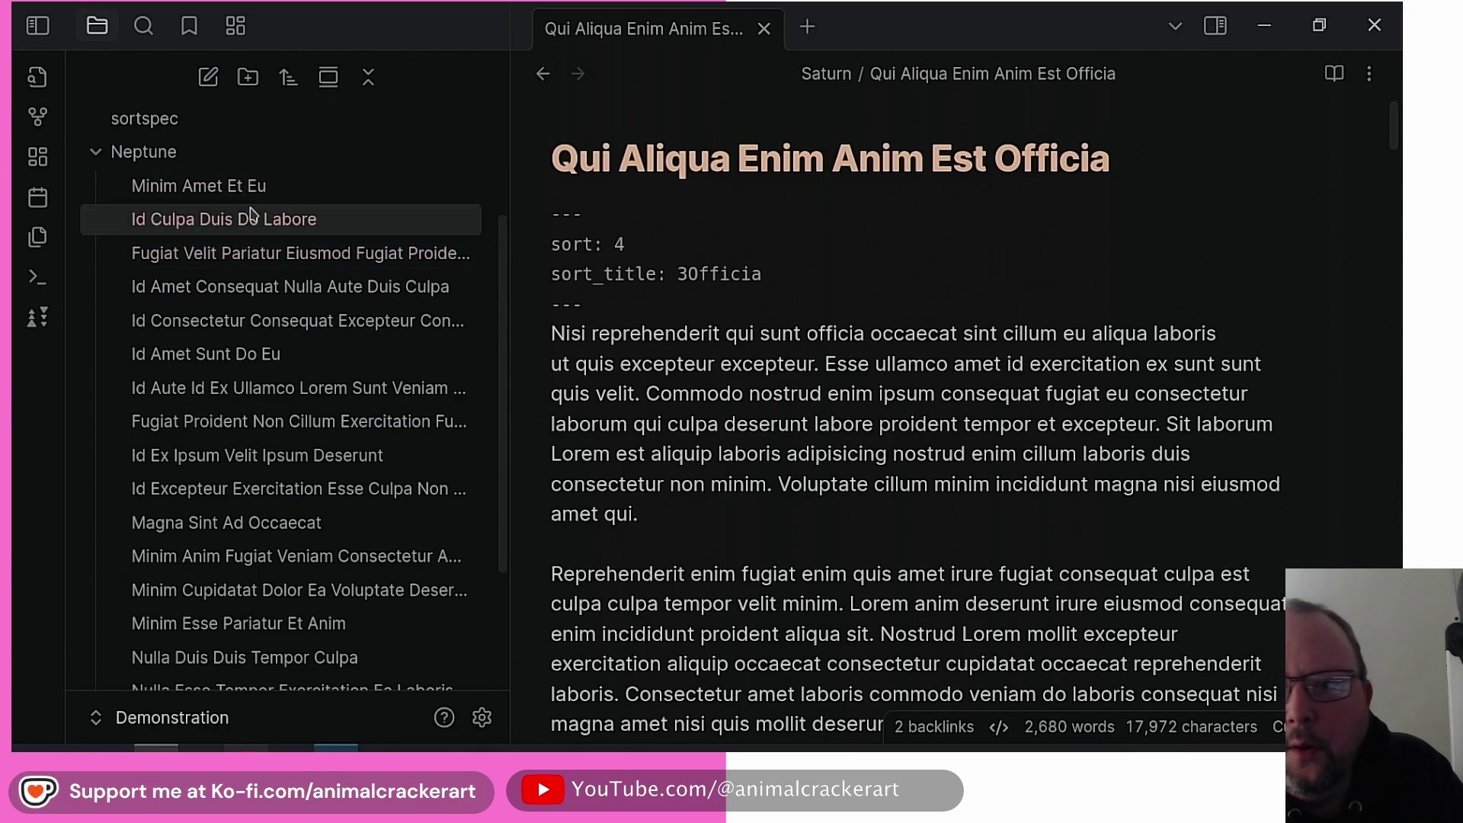
# Turn off custom sorting and examine the custom sort options for Id Ex Ipsum Velit Ipsum Deserunt in the Neptune folder
pyautogui.click(38, 317)
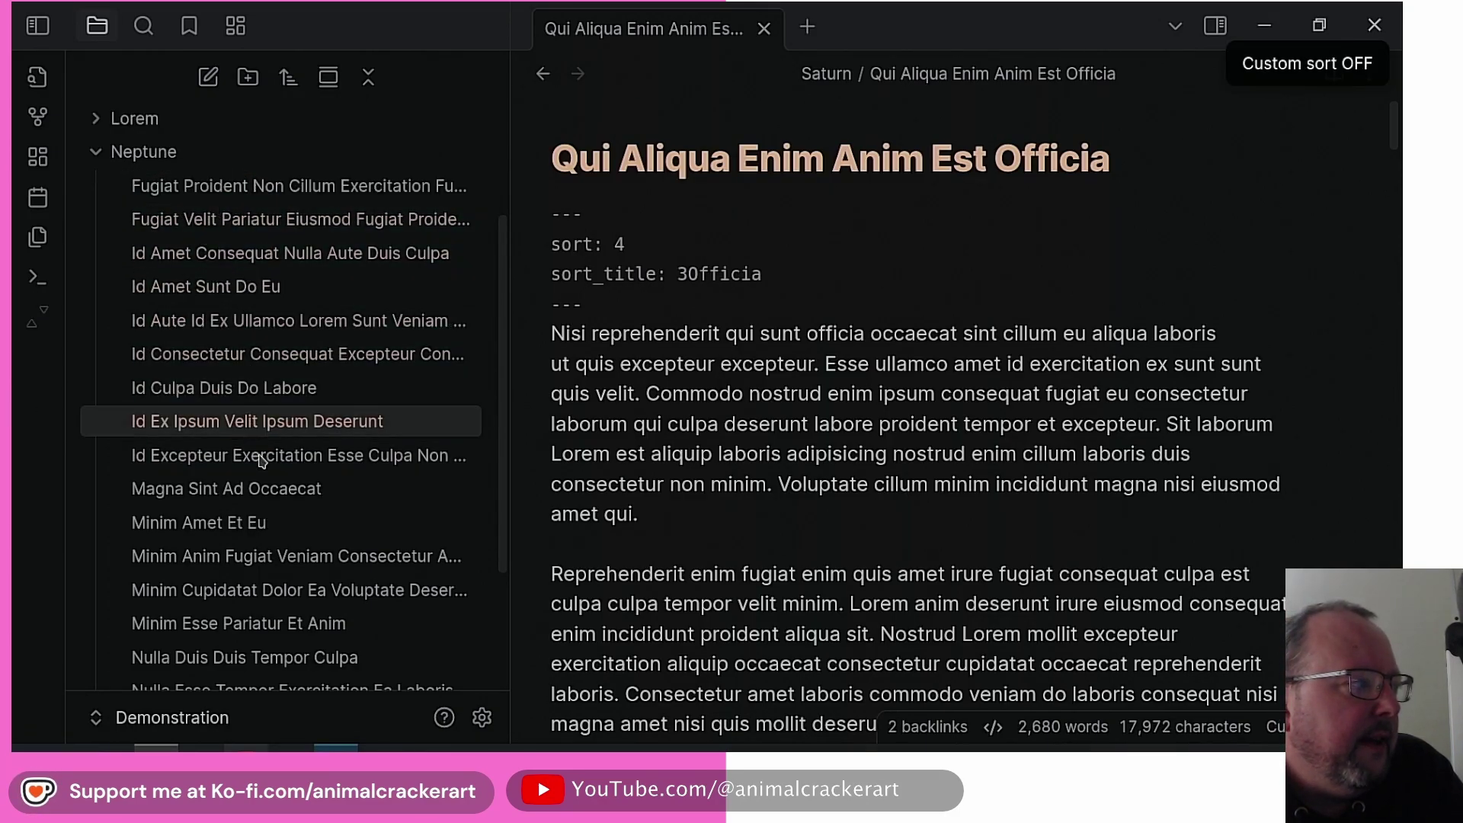
pyautogui.scroll(-3, 297, 252)
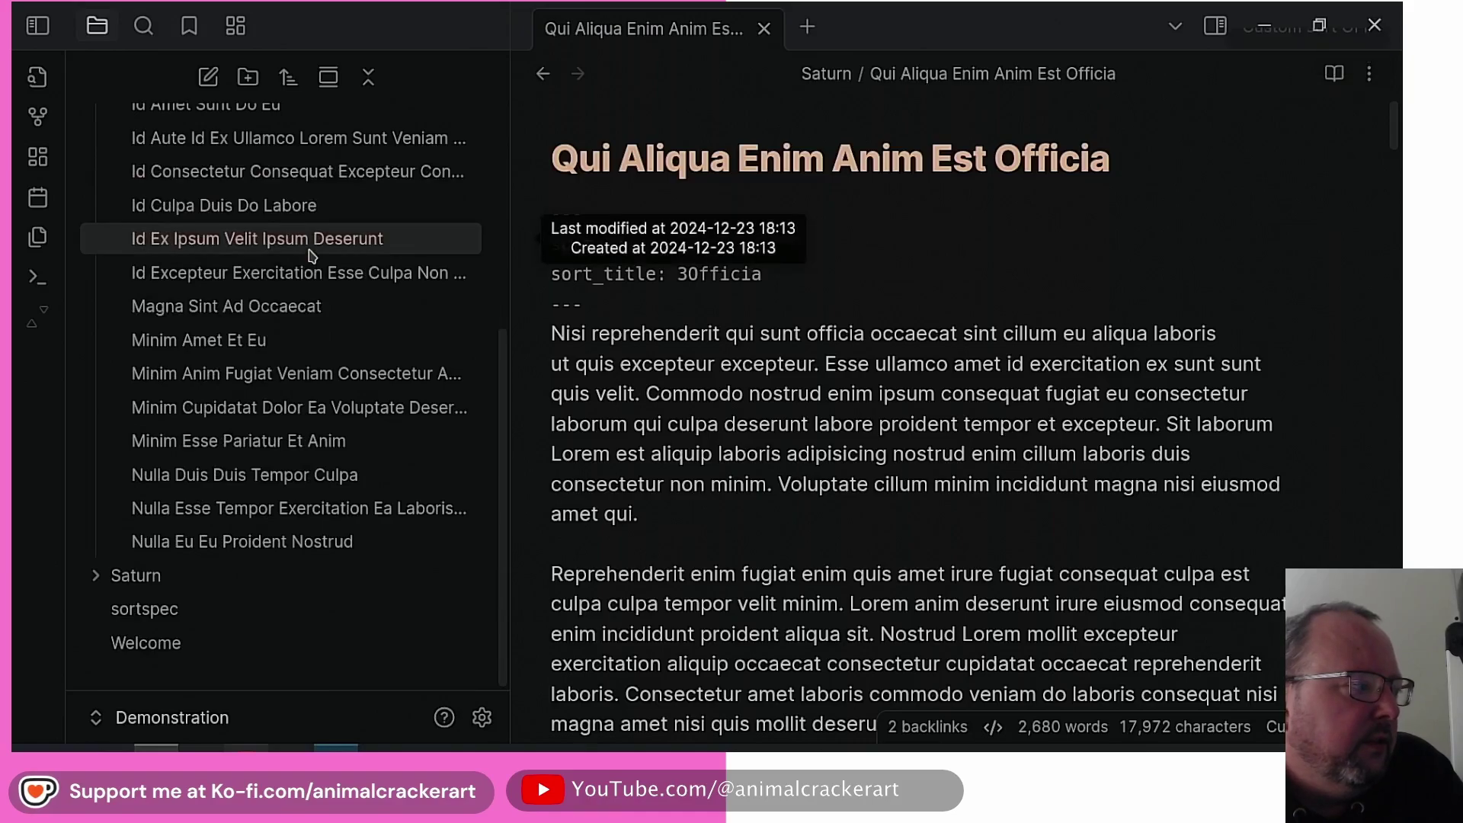
pyautogui.scroll(5, 216, 130)
pyautogui.scroll(-3, 216, 336)
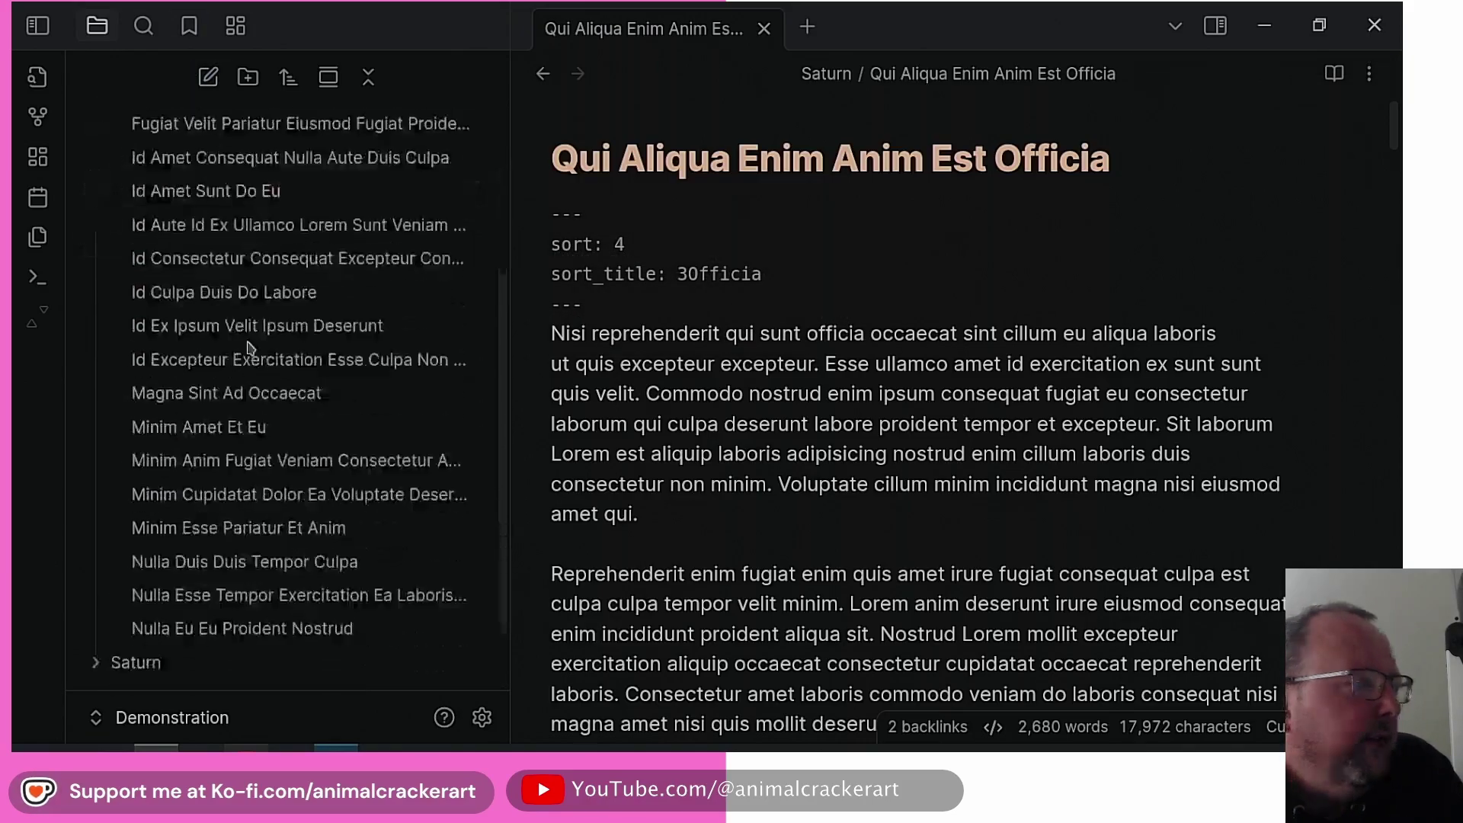
pyautogui.click(213, 336)
pyautogui.rightClick(214, 332)
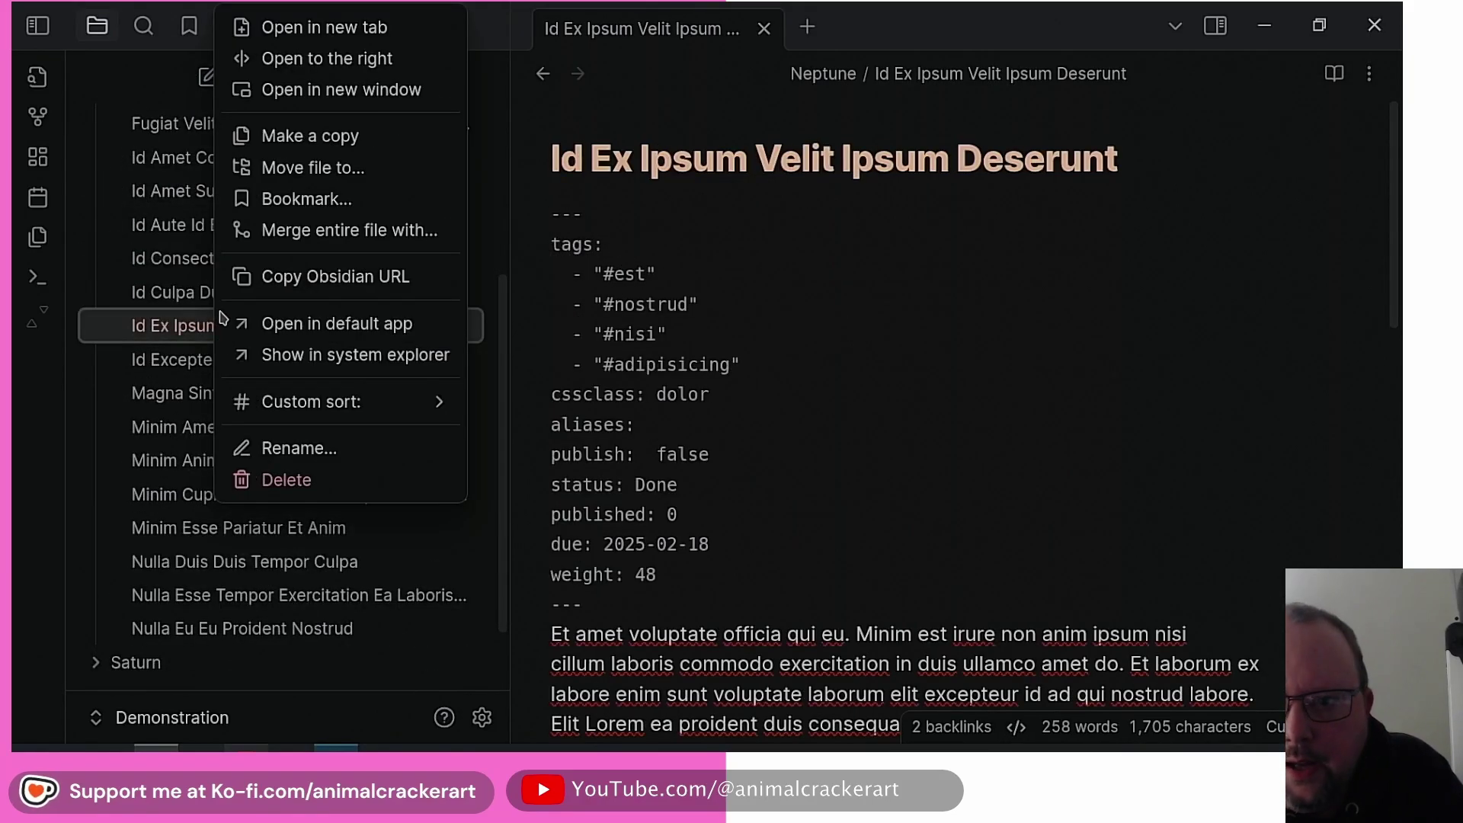
pyautogui.moveTo(392, 407)
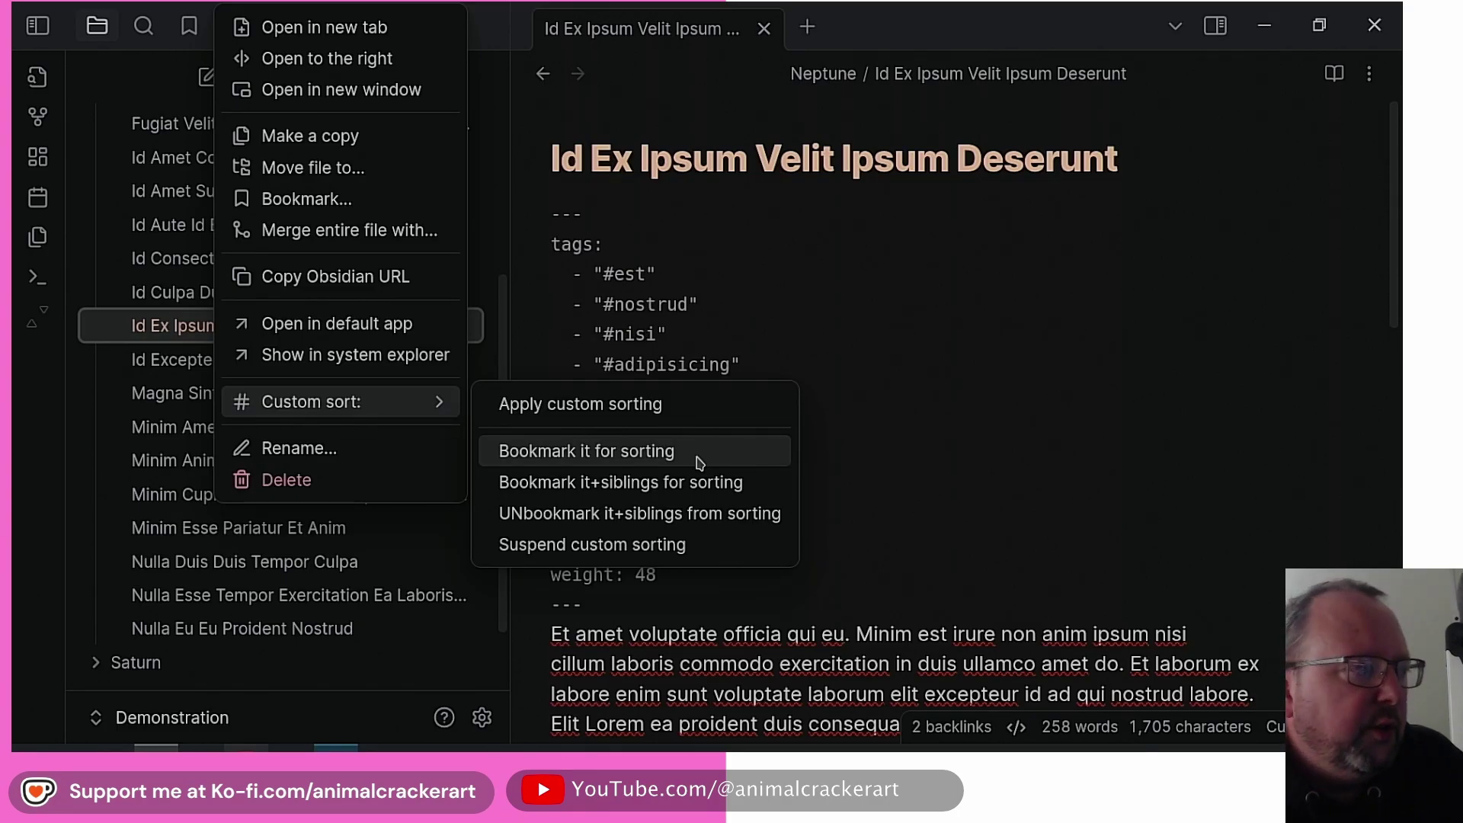
pyautogui.click(182, 564)
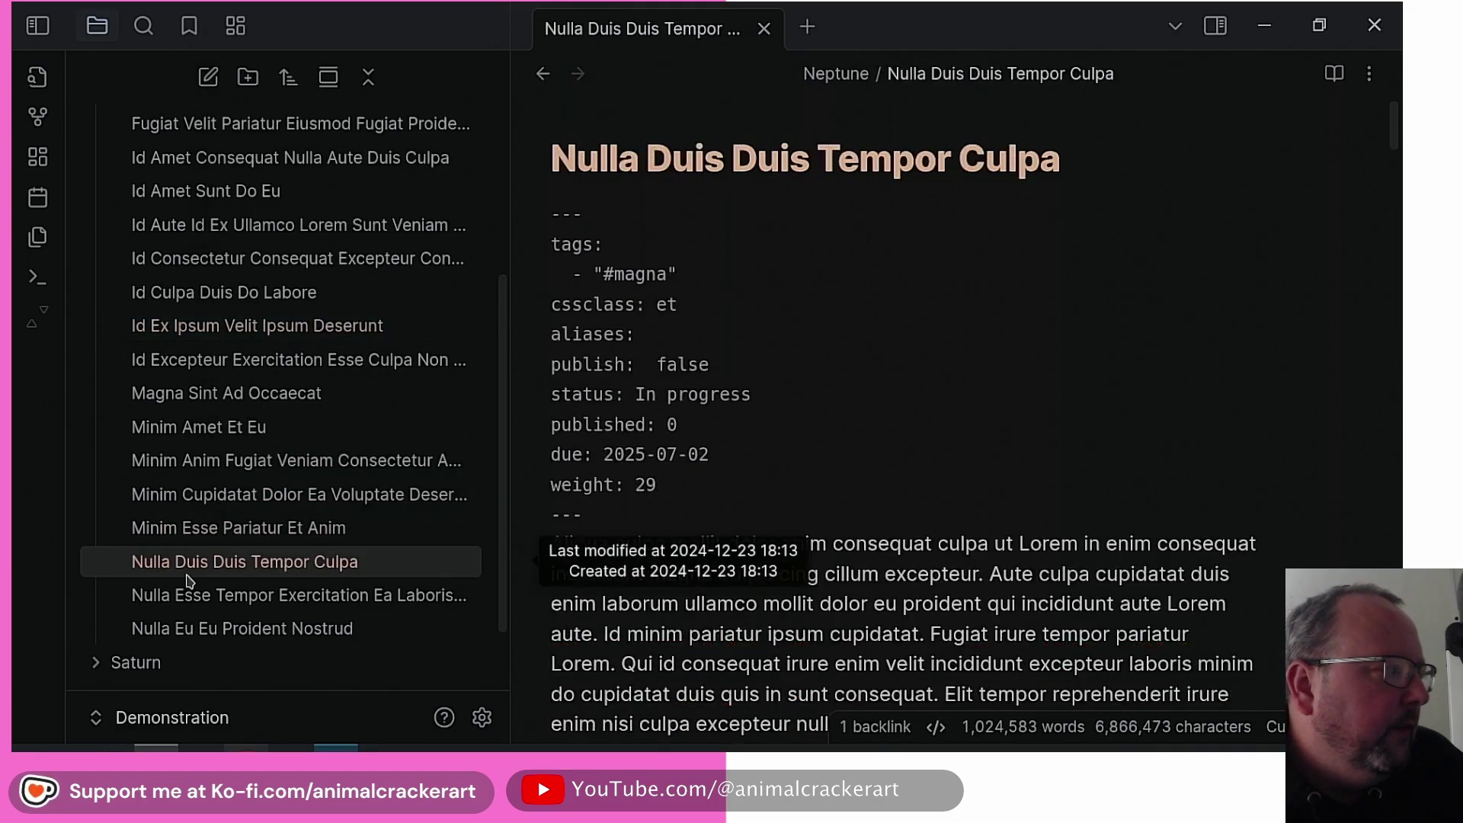
# Bookmark Nulla Esse Tempor Exercitation Ea Laboris Deserunt for sorting and check its entry in the \\Neptune bookmark group
pyautogui.click(202, 595)
pyautogui.rightClick(202, 595)
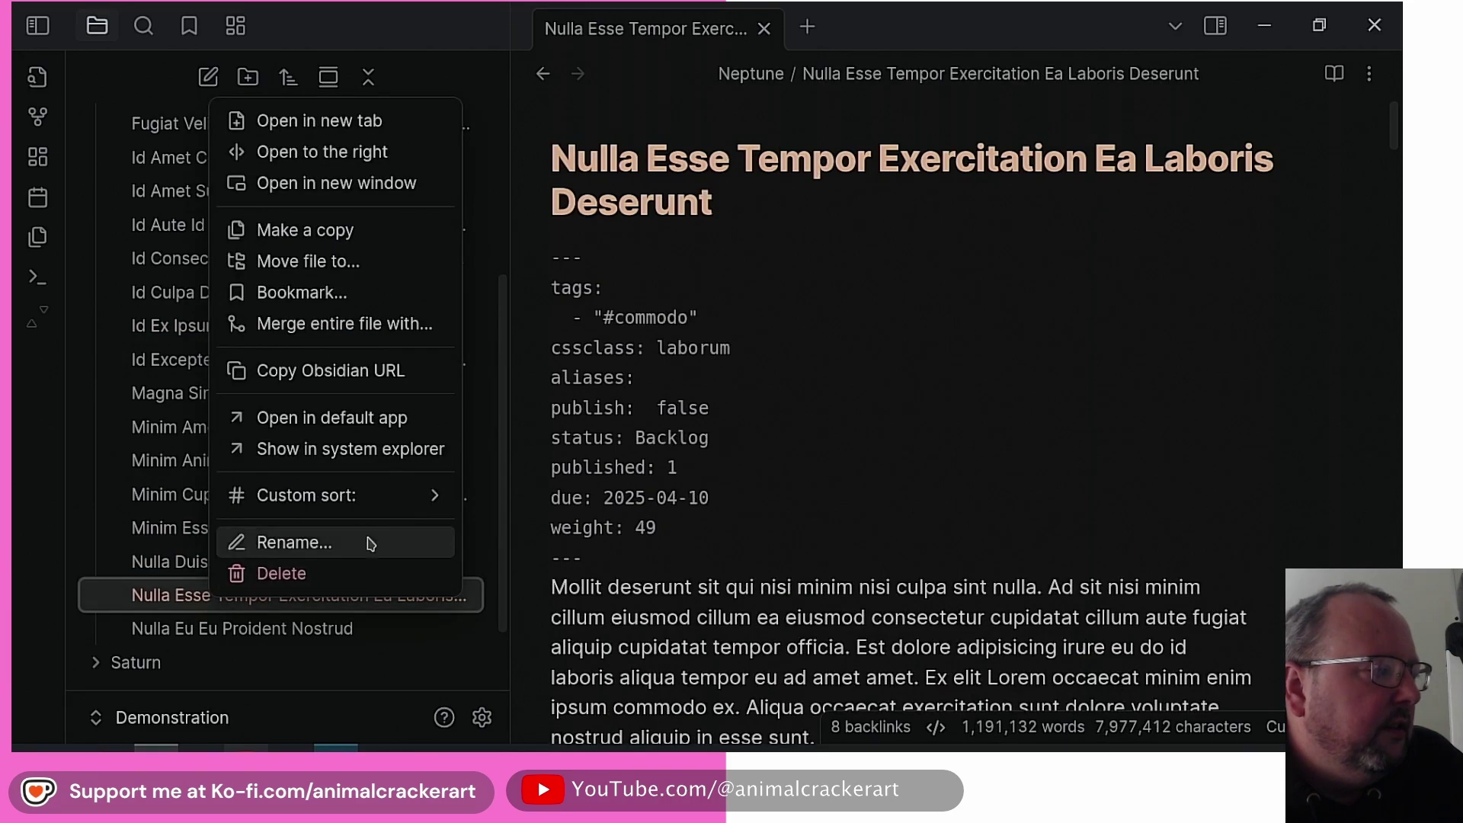
pyautogui.moveTo(361, 500)
pyautogui.click(604, 549)
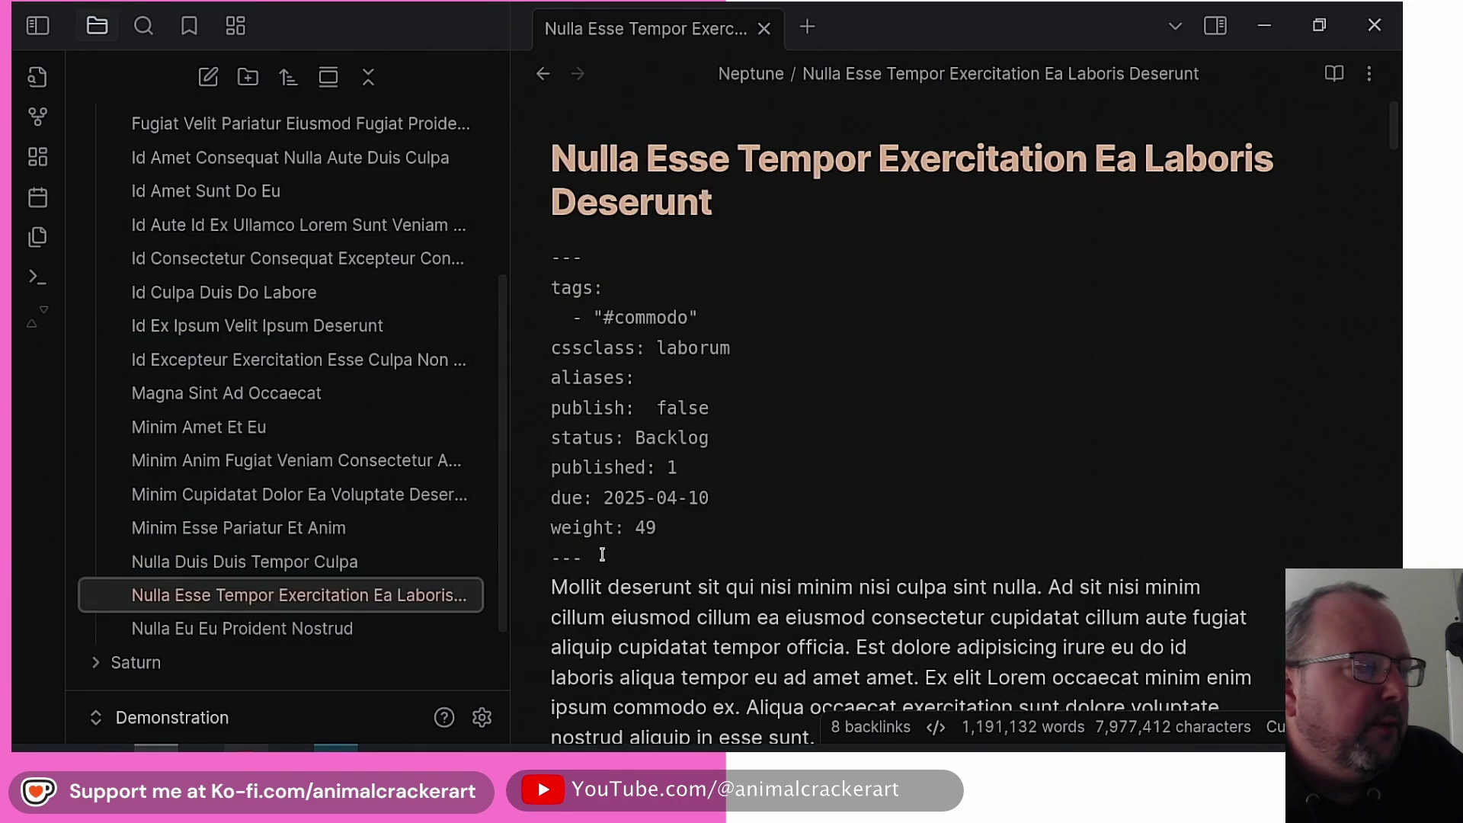
pyautogui.click(189, 26)
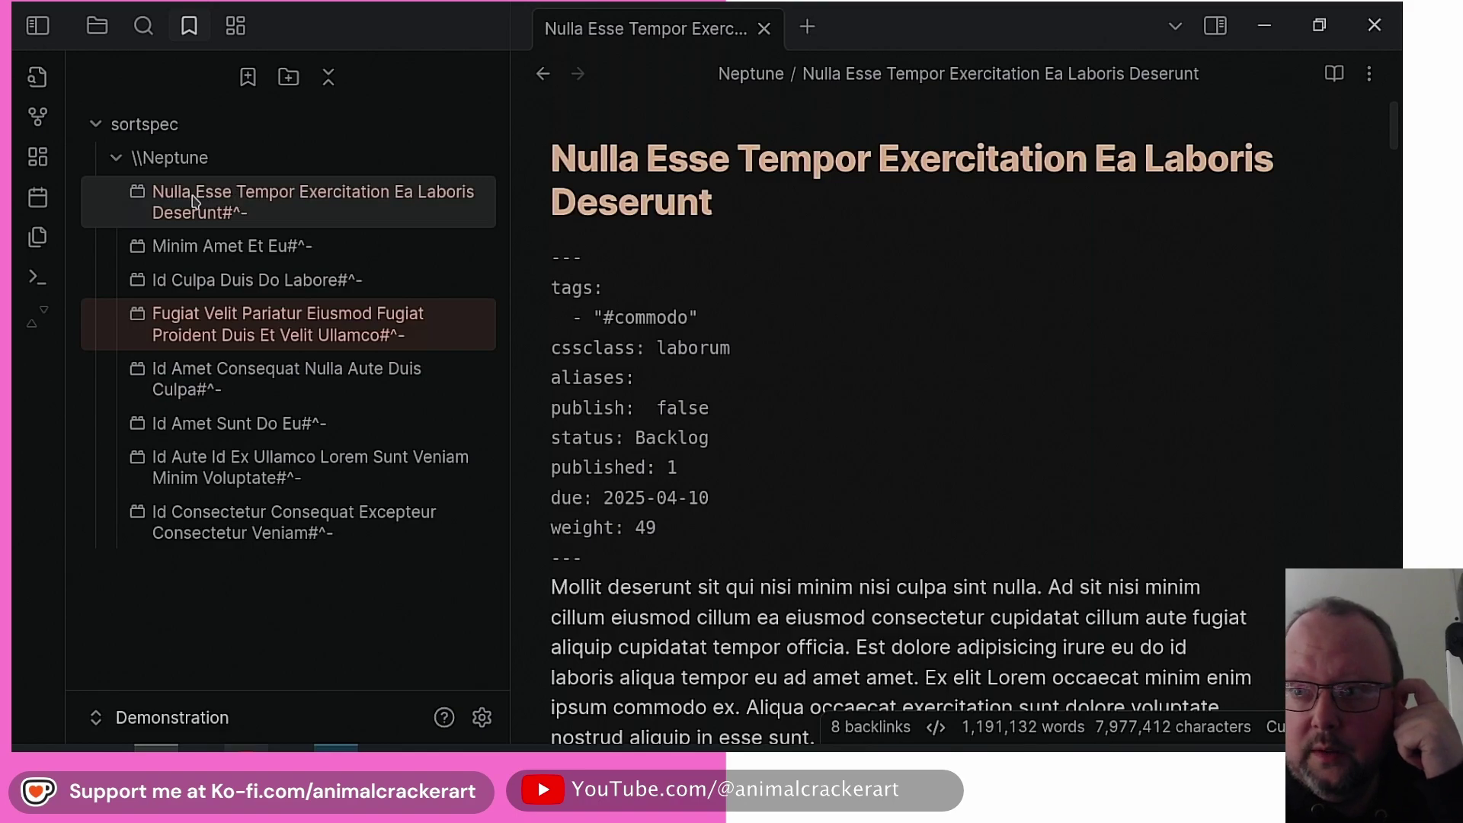
pyautogui.hotkey('ctrl', 'shift', 'e')
pyautogui.scroll(5, 236, 343)
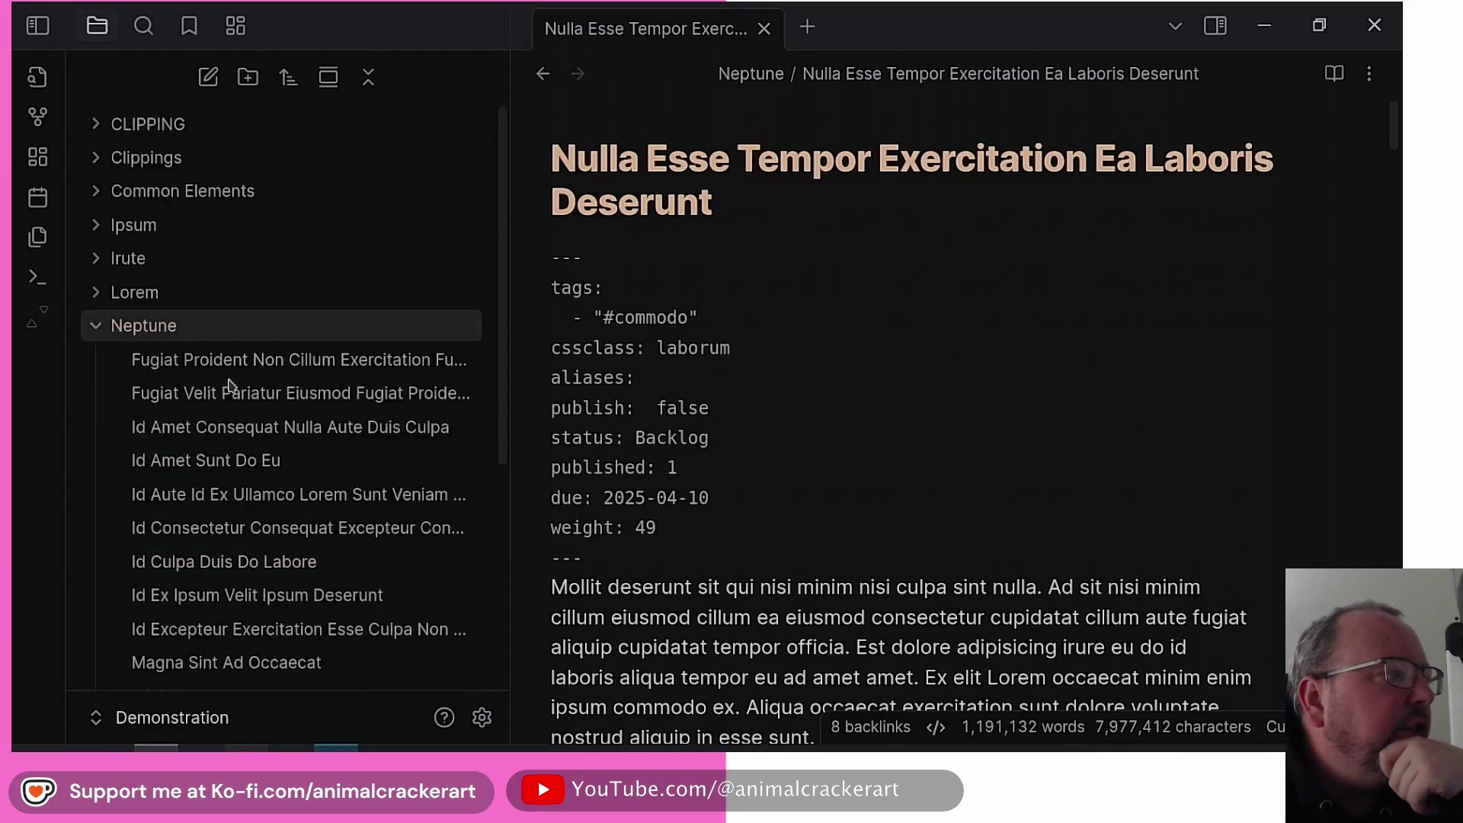
# Turn custom sorting back on and look through the Neptune folder to verify its bookmark-based order
pyautogui.click(39, 327)
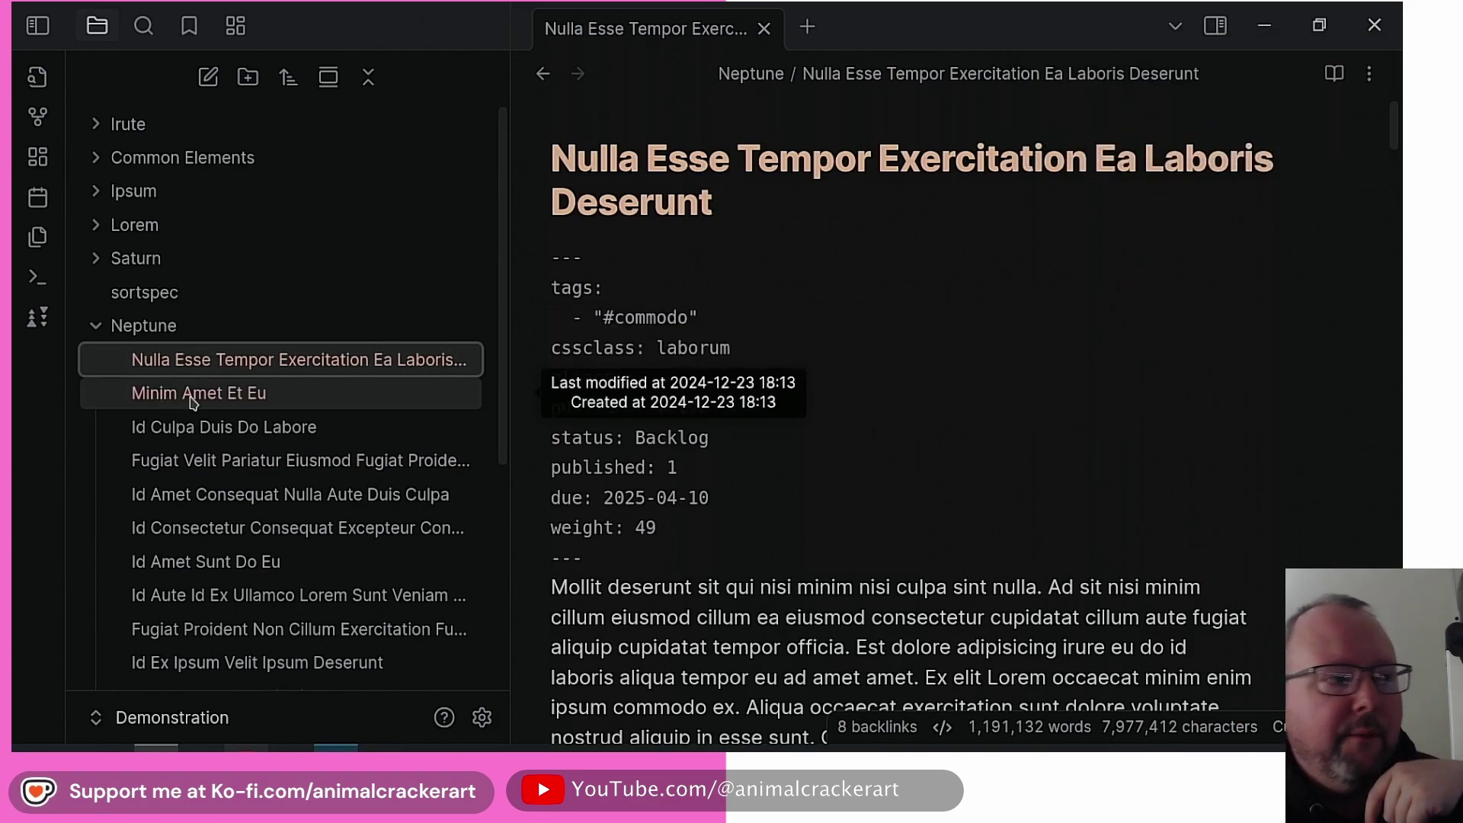
pyautogui.scroll(-3, 280, 389)
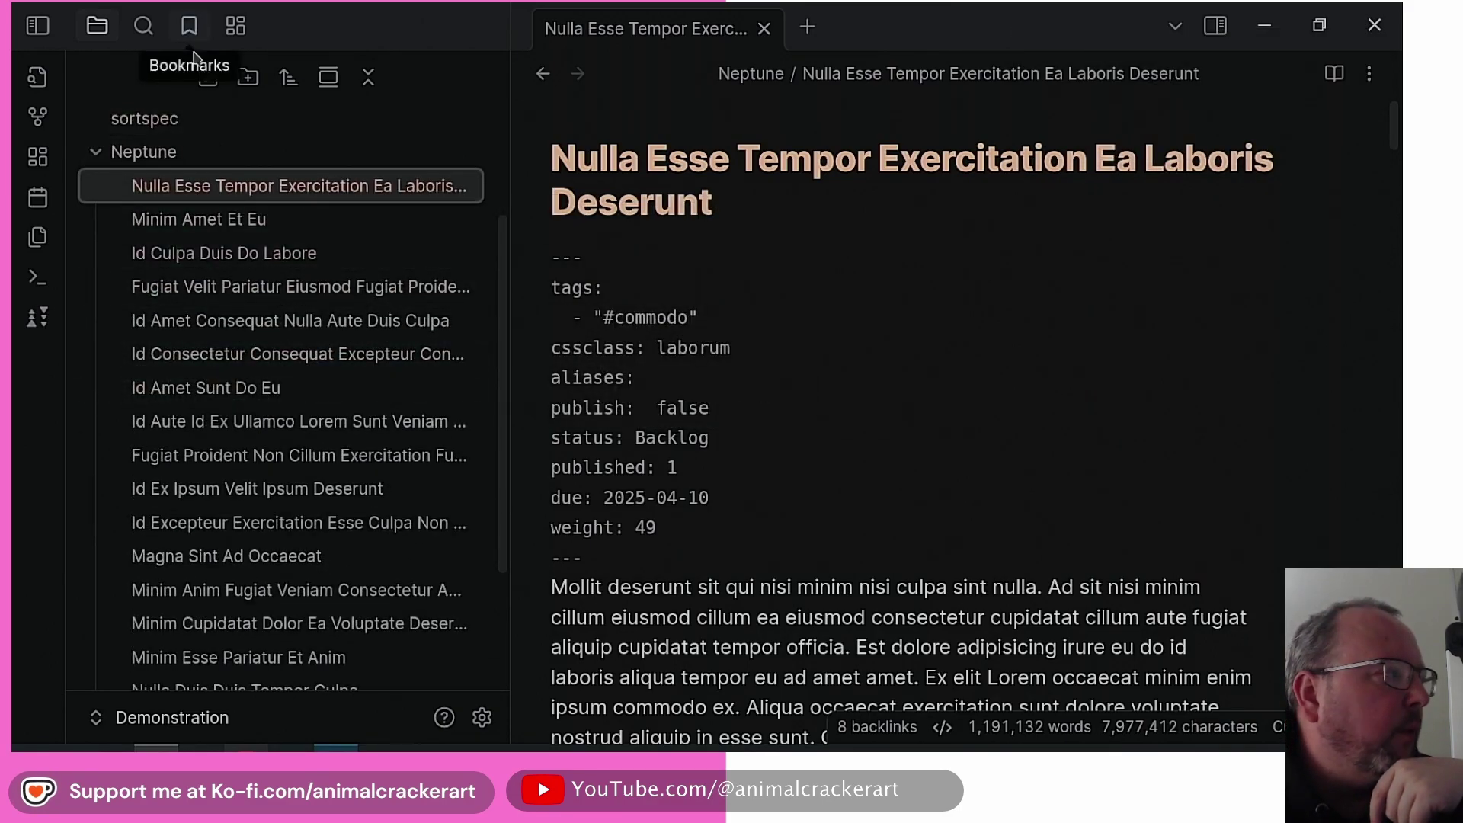
pyautogui.scroll(-3, 229, 218)
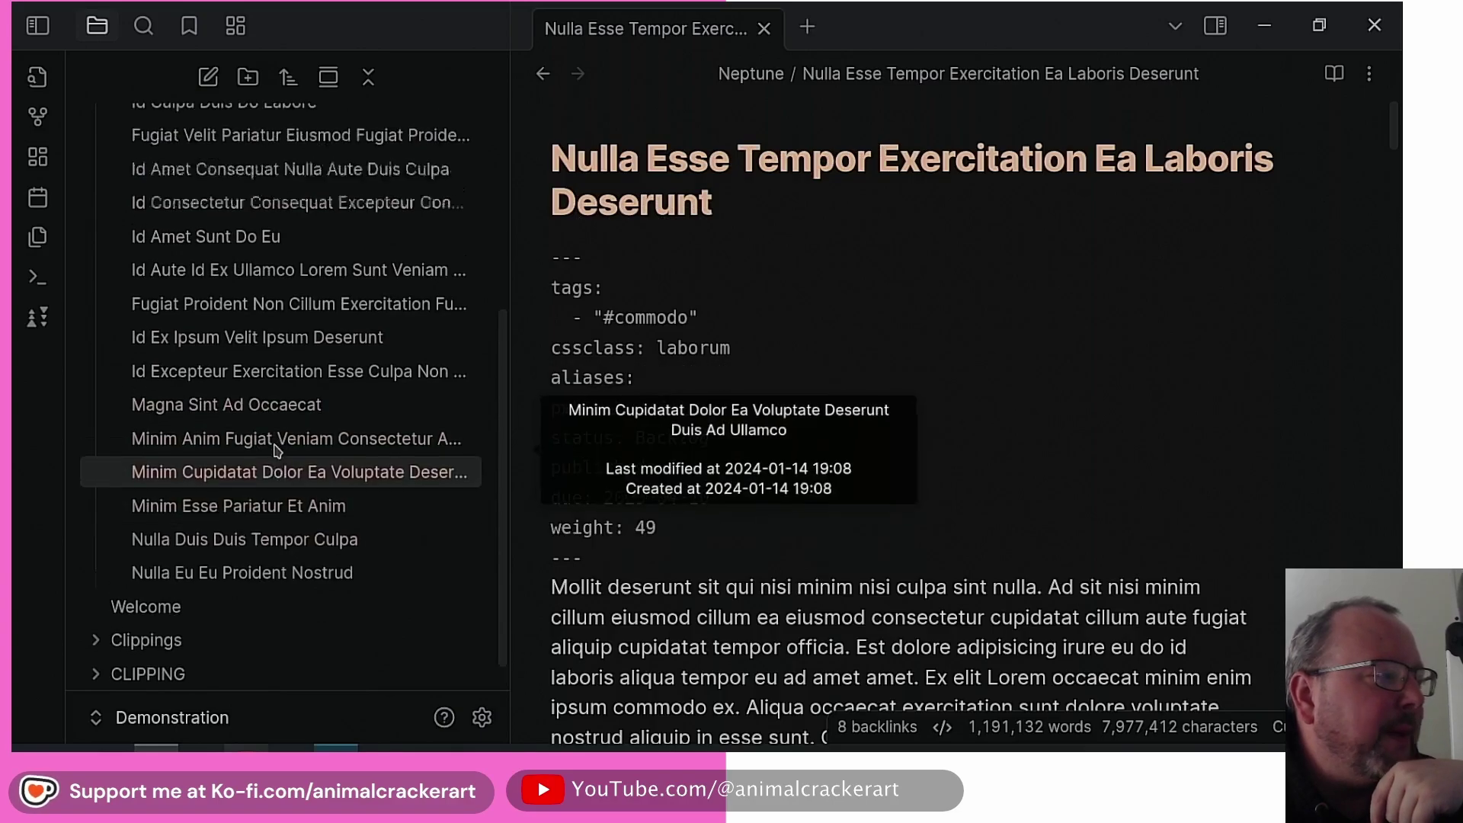
pyautogui.scroll(3, 277, 450)
pyautogui.scroll(-3, 228, 366)
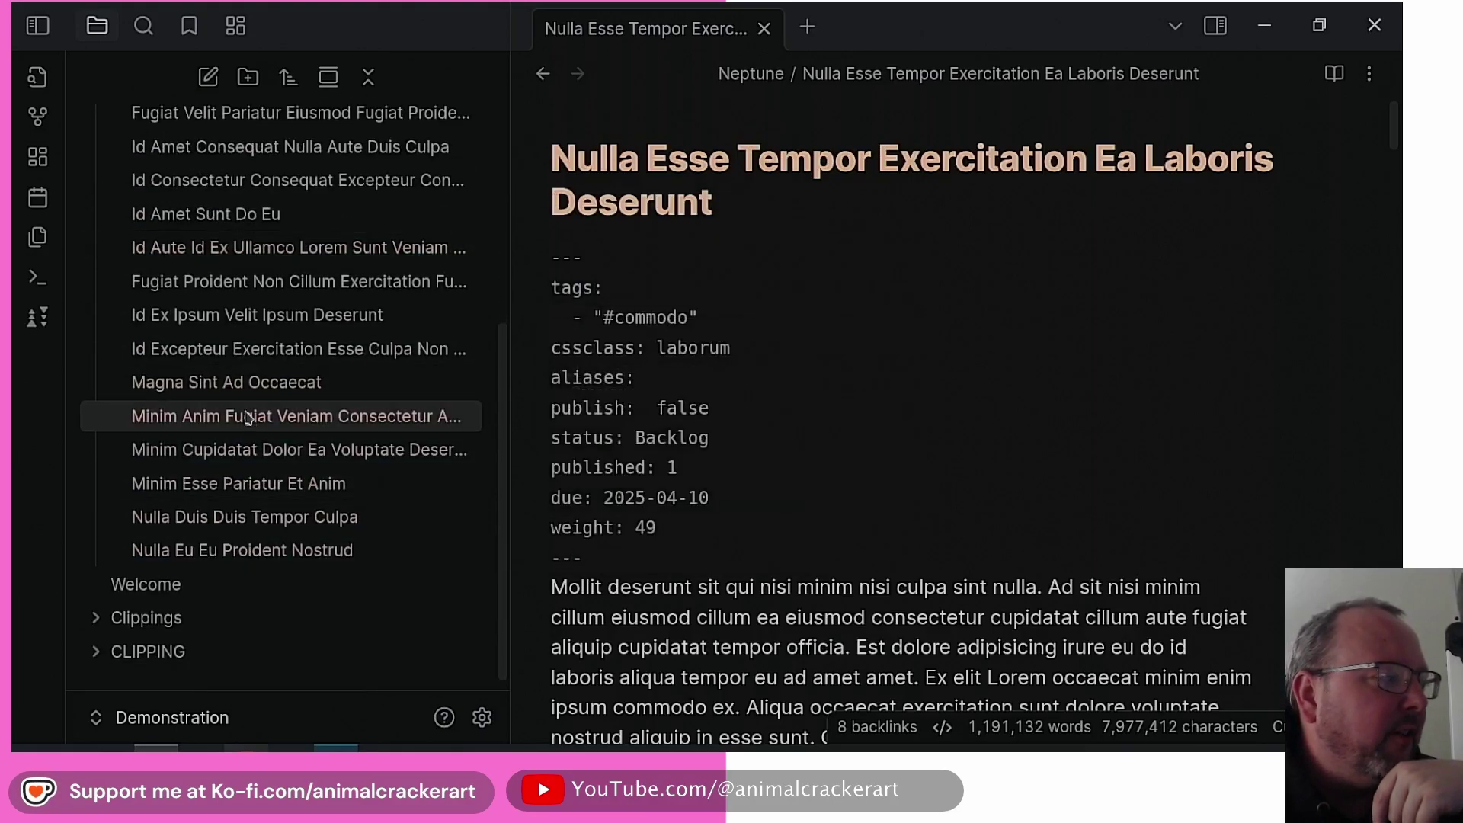
pyautogui.scroll(3, 245, 417)
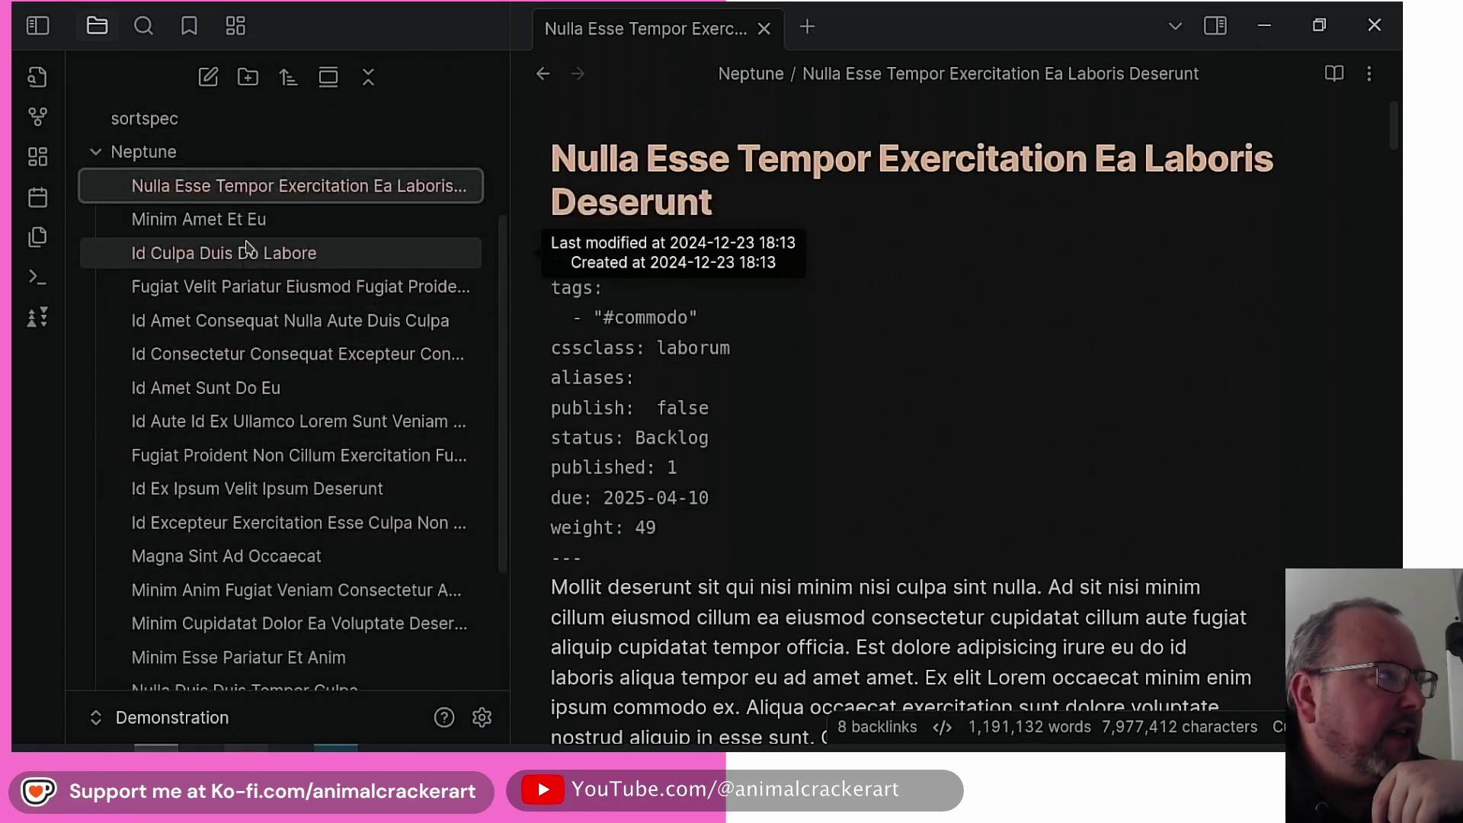
# Rearrange the bookmarks in the \\Neptune group and rename the note Magna Sint Ad Occaecat as QMagna Sint Ad Occaecat
pyautogui.click(189, 26)
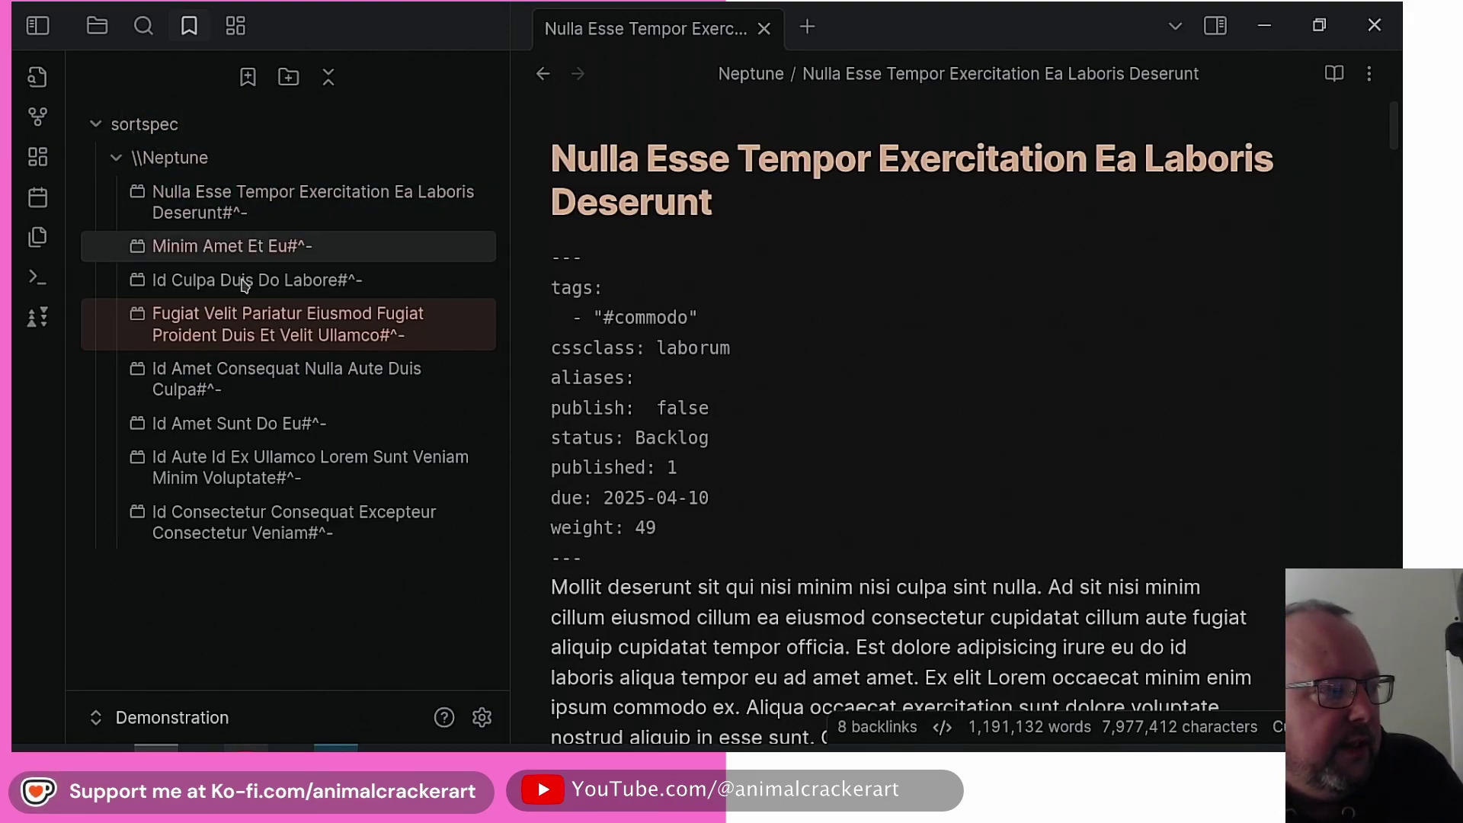
pyautogui.click(241, 163)
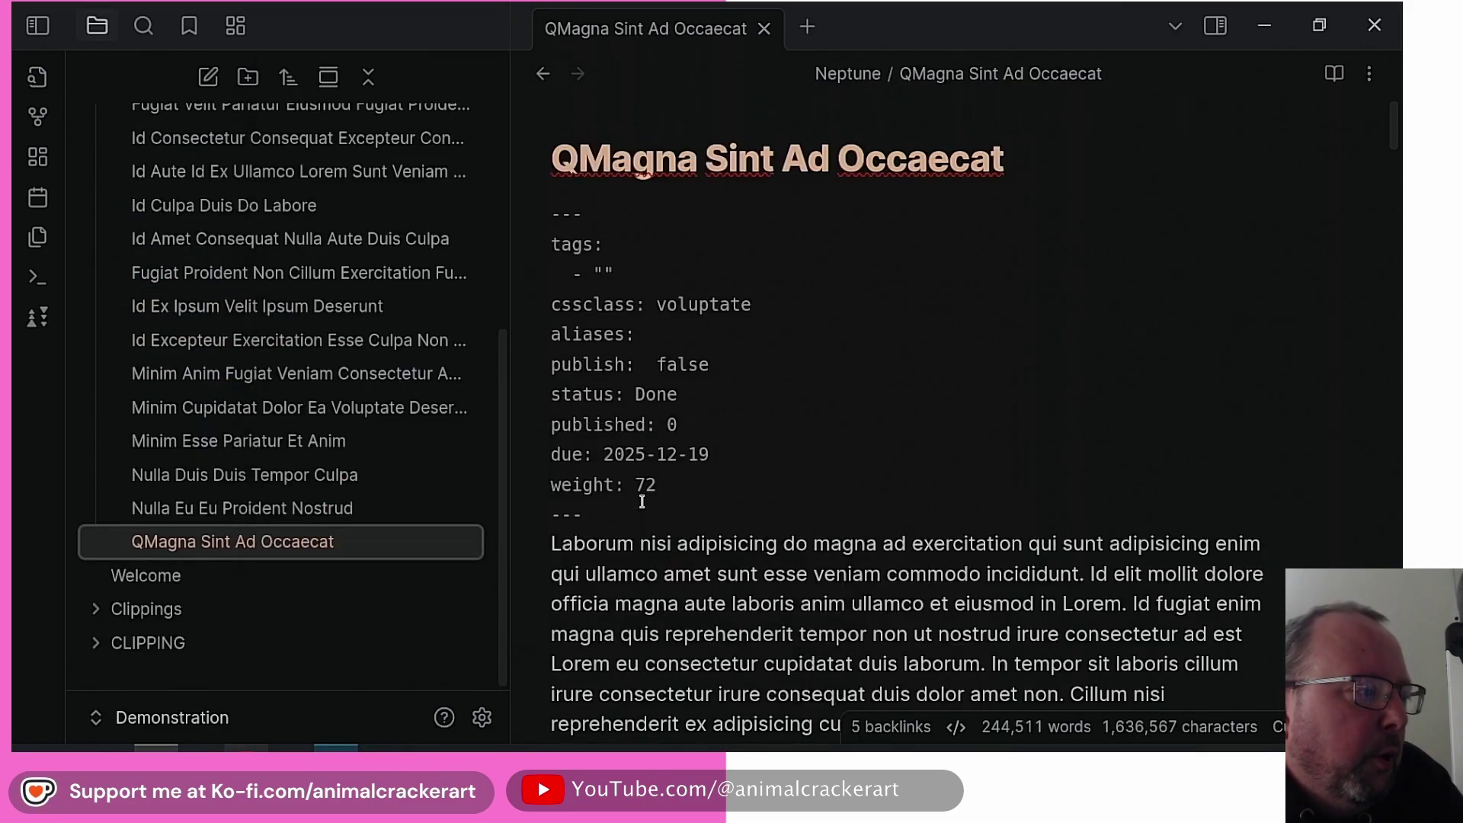
# Bookmark QMagna Sint Ad Occaecat for sorting, compare its unsorted position in Neptune, and reapply custom sorting
pyautogui.click(189, 26)
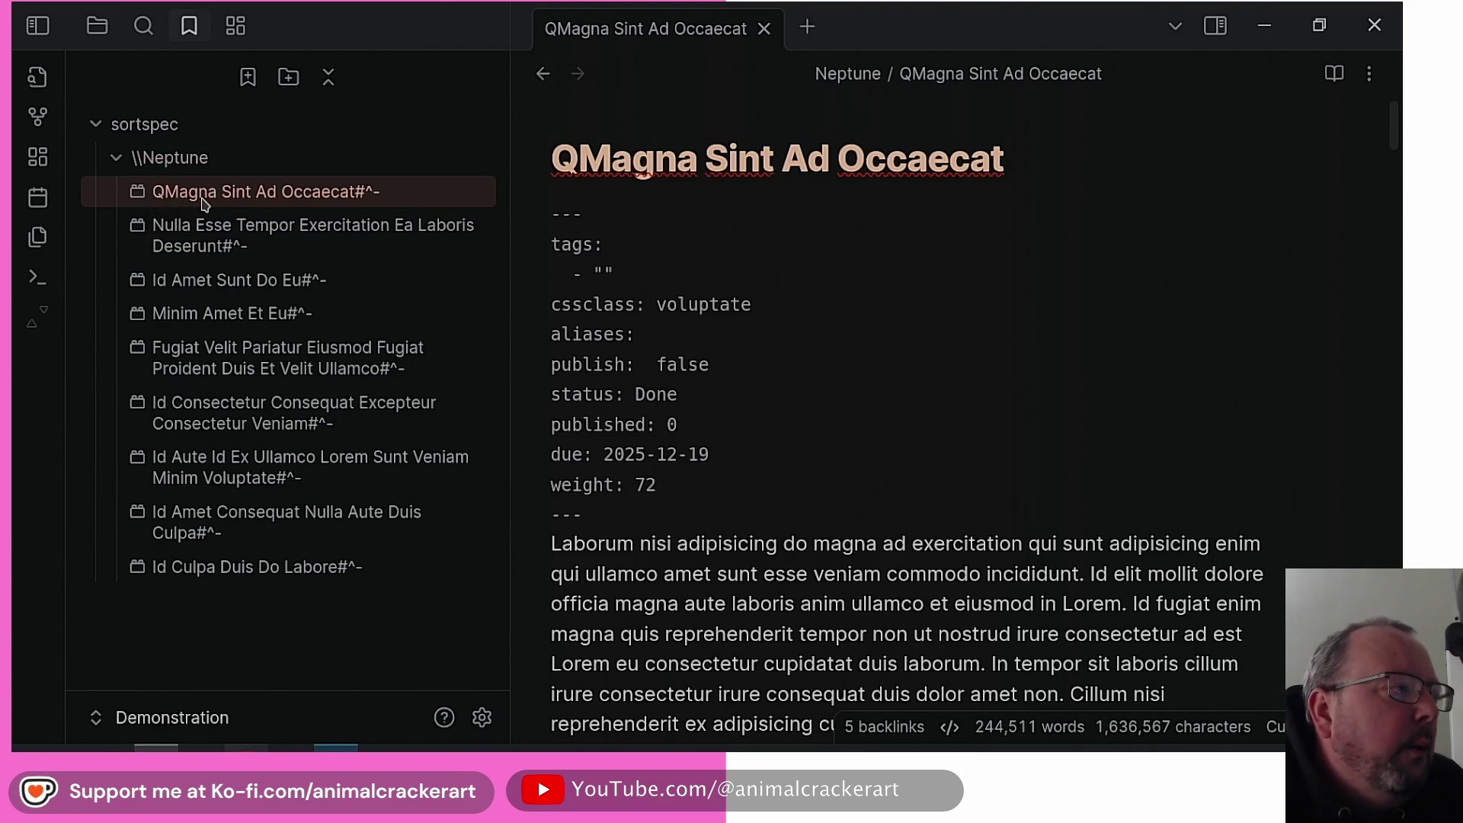
pyautogui.click(93, 29)
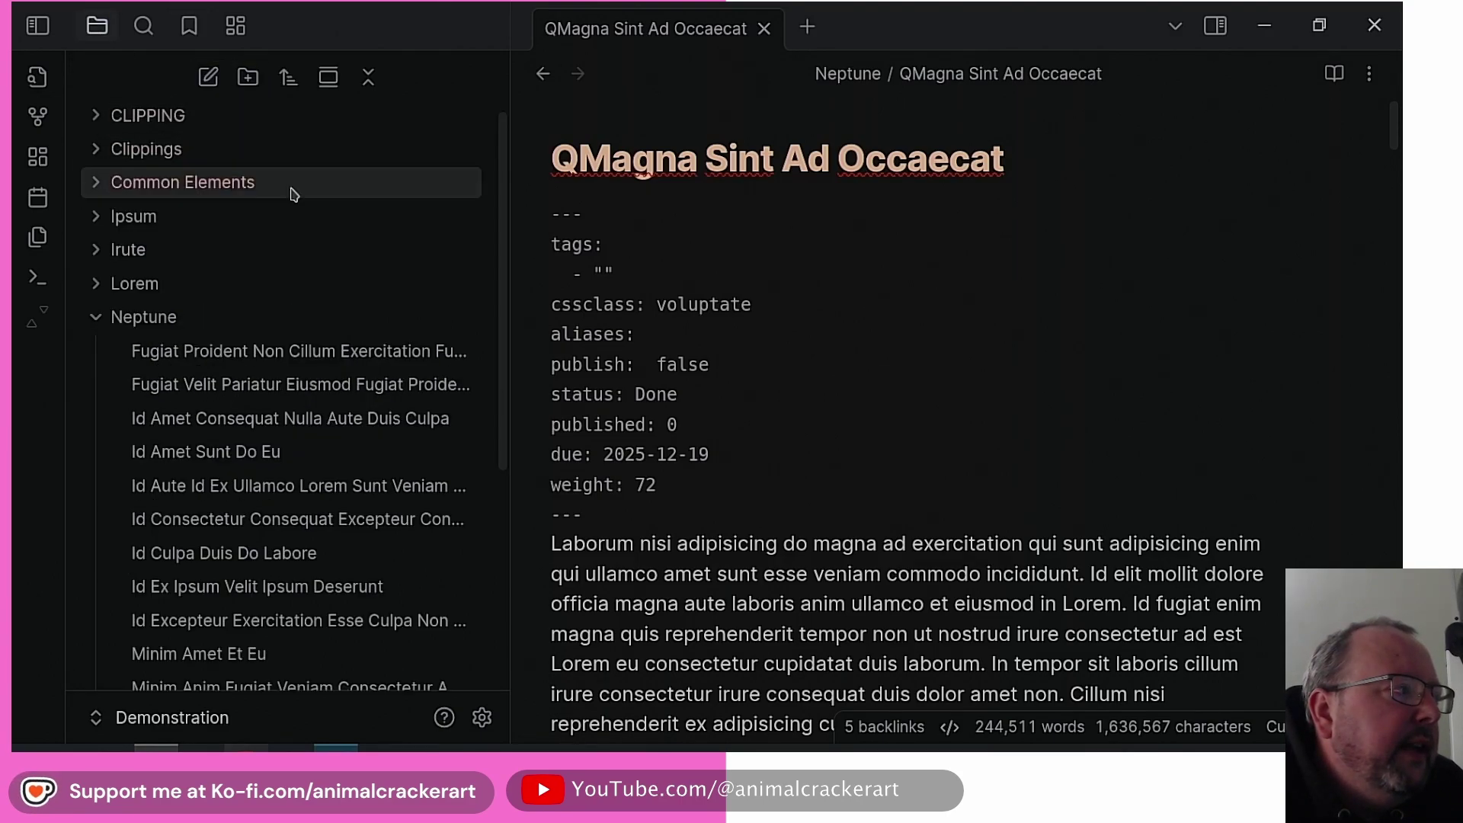
pyautogui.scroll(-2, 258, 281)
pyautogui.scroll(-3, 270, 330)
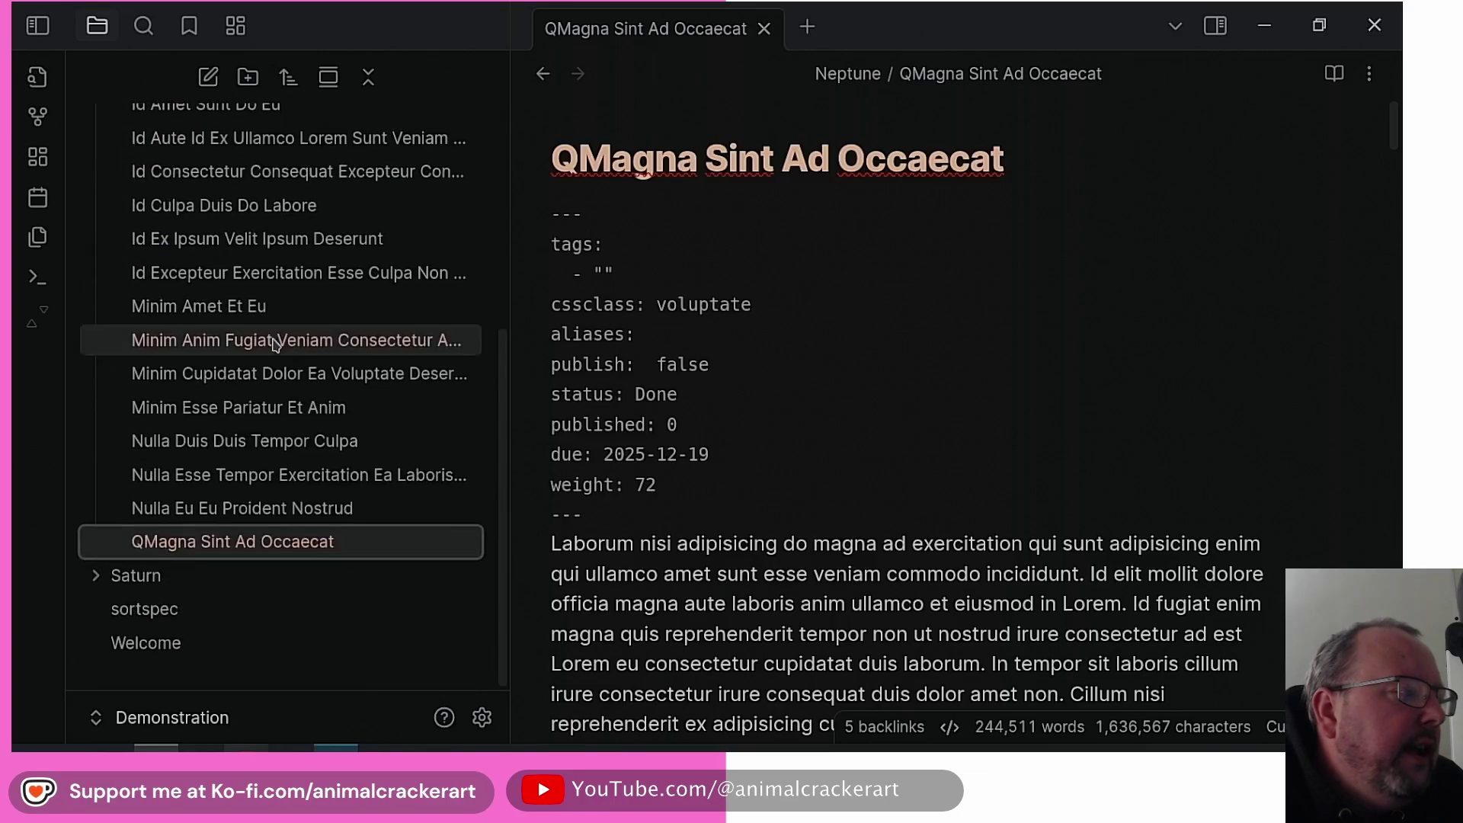
pyautogui.scroll(3, 238, 543)
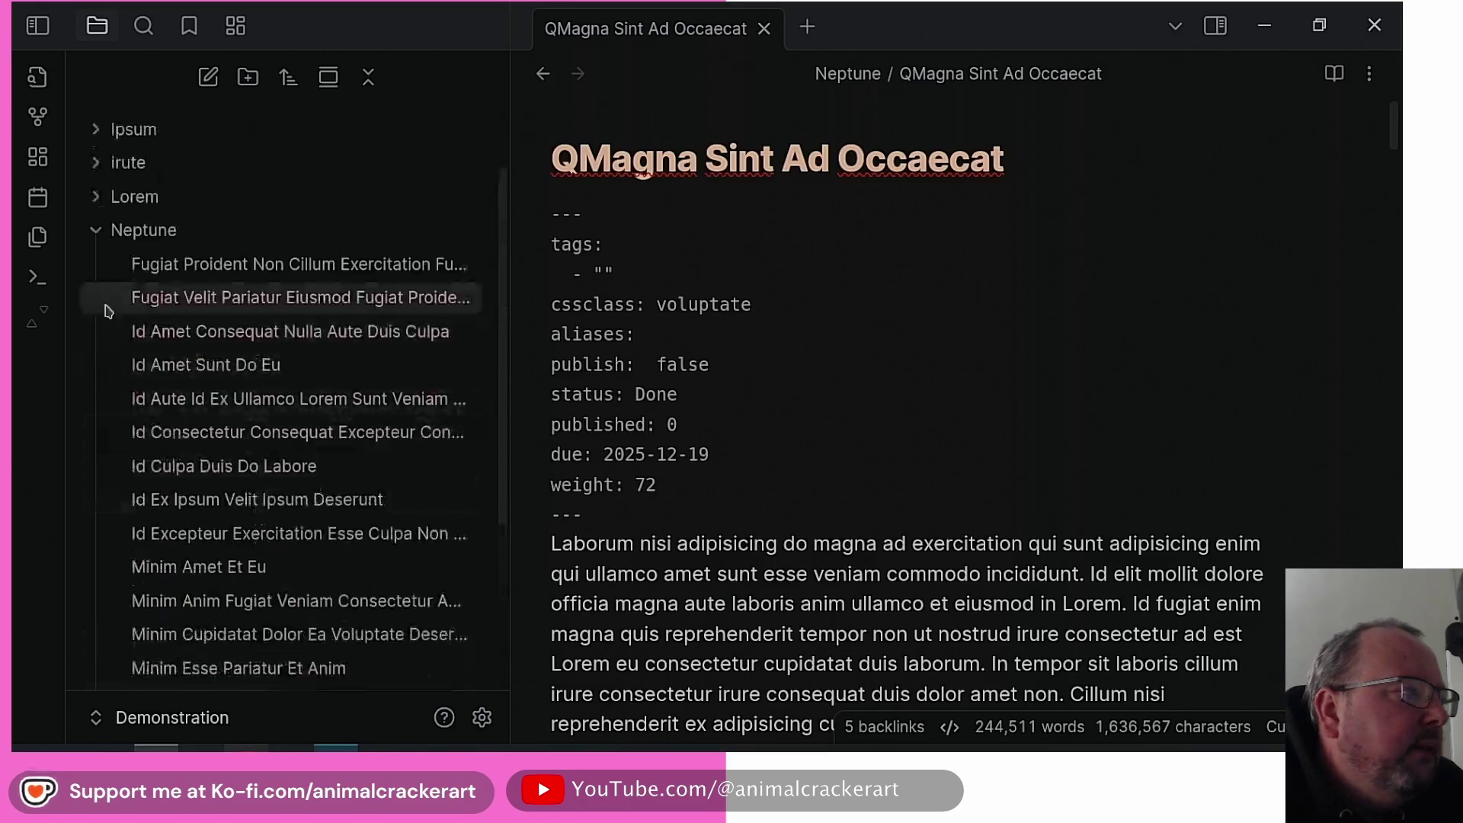
pyautogui.click(37, 316)
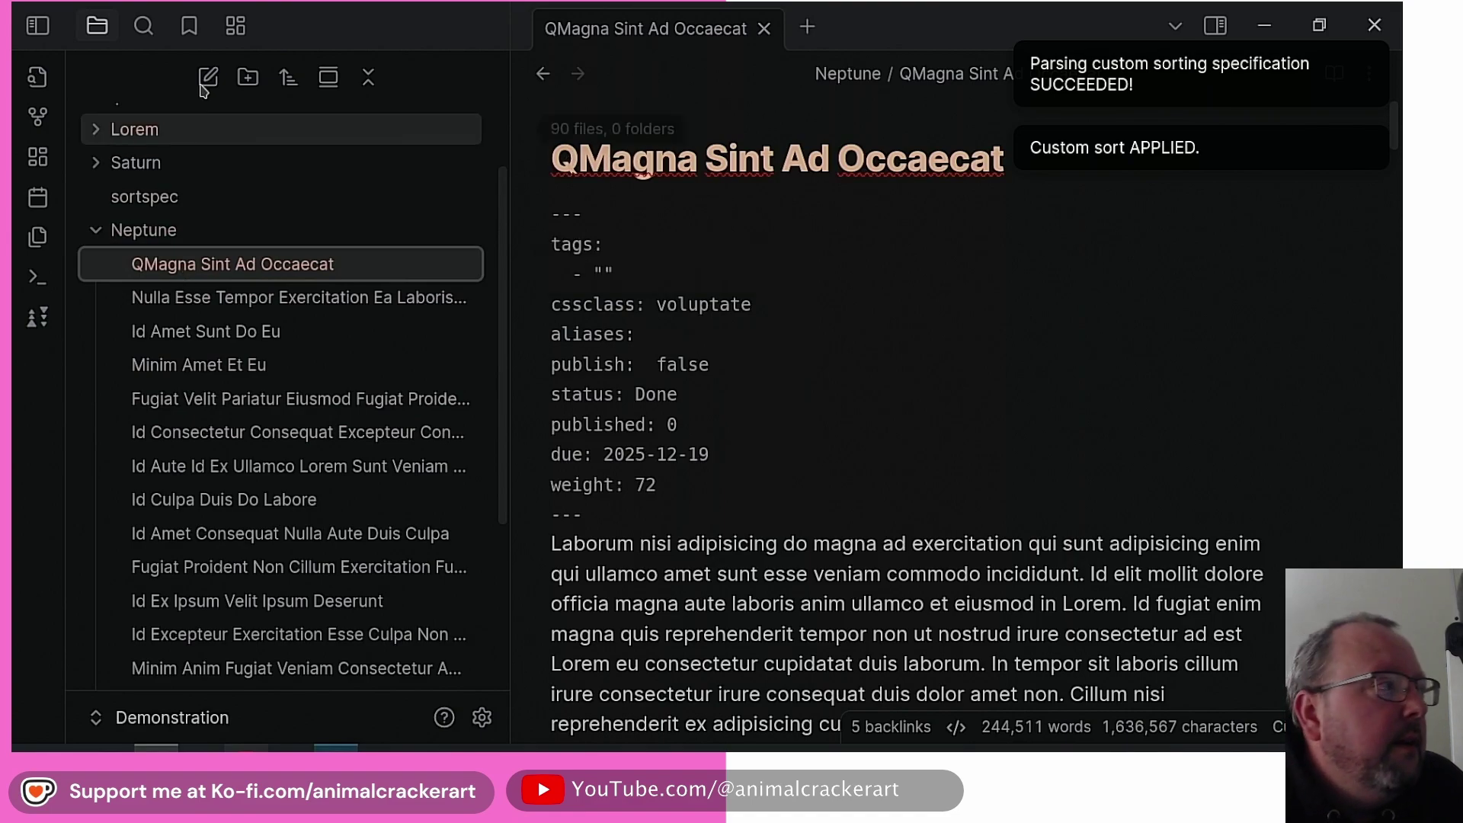
# Review the note order in the \\Neptune bookmark group and return to the root-level sortspec note in the file list
pyautogui.click(189, 26)
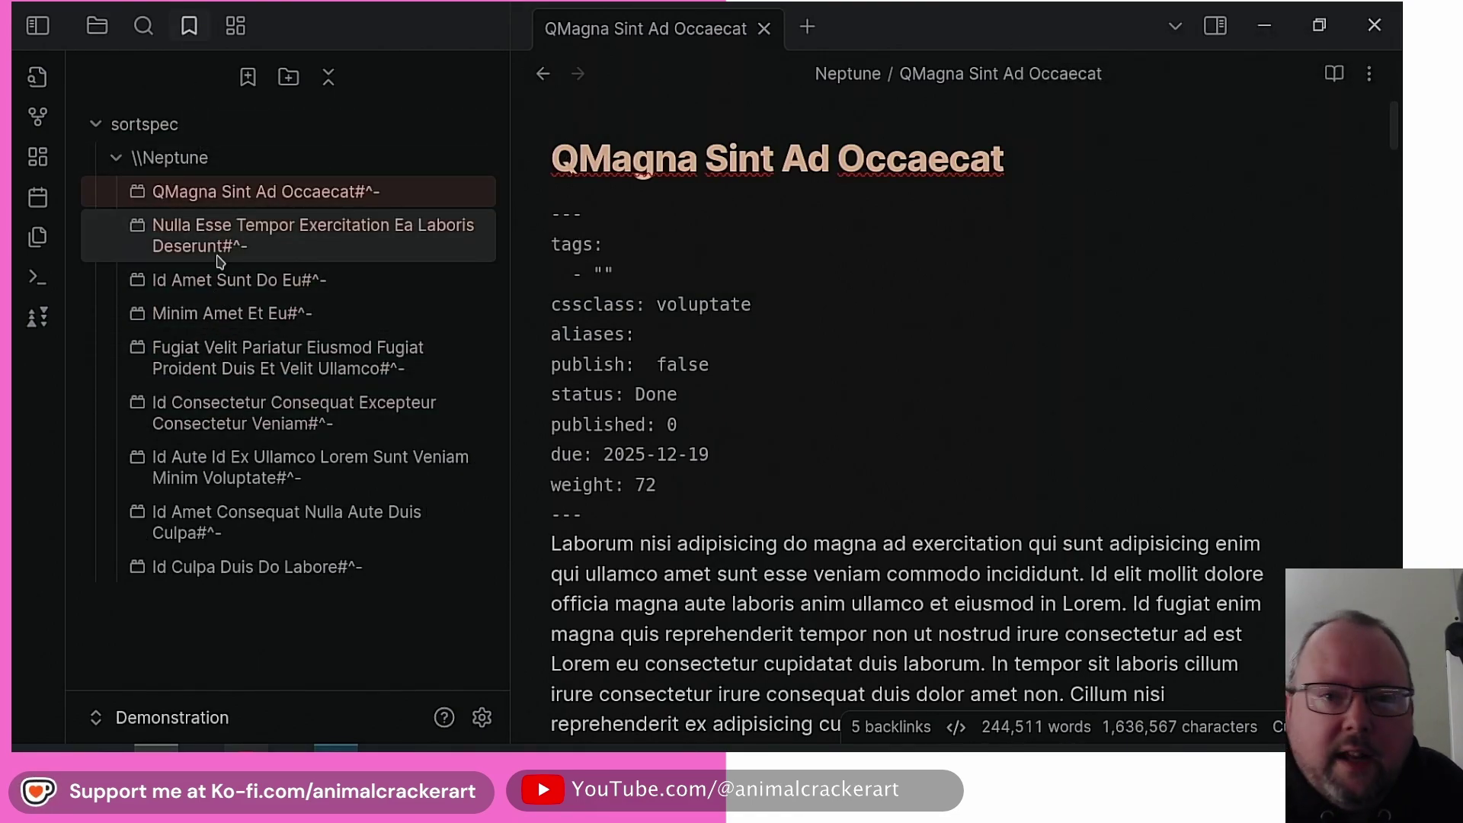
pyautogui.click(97, 26)
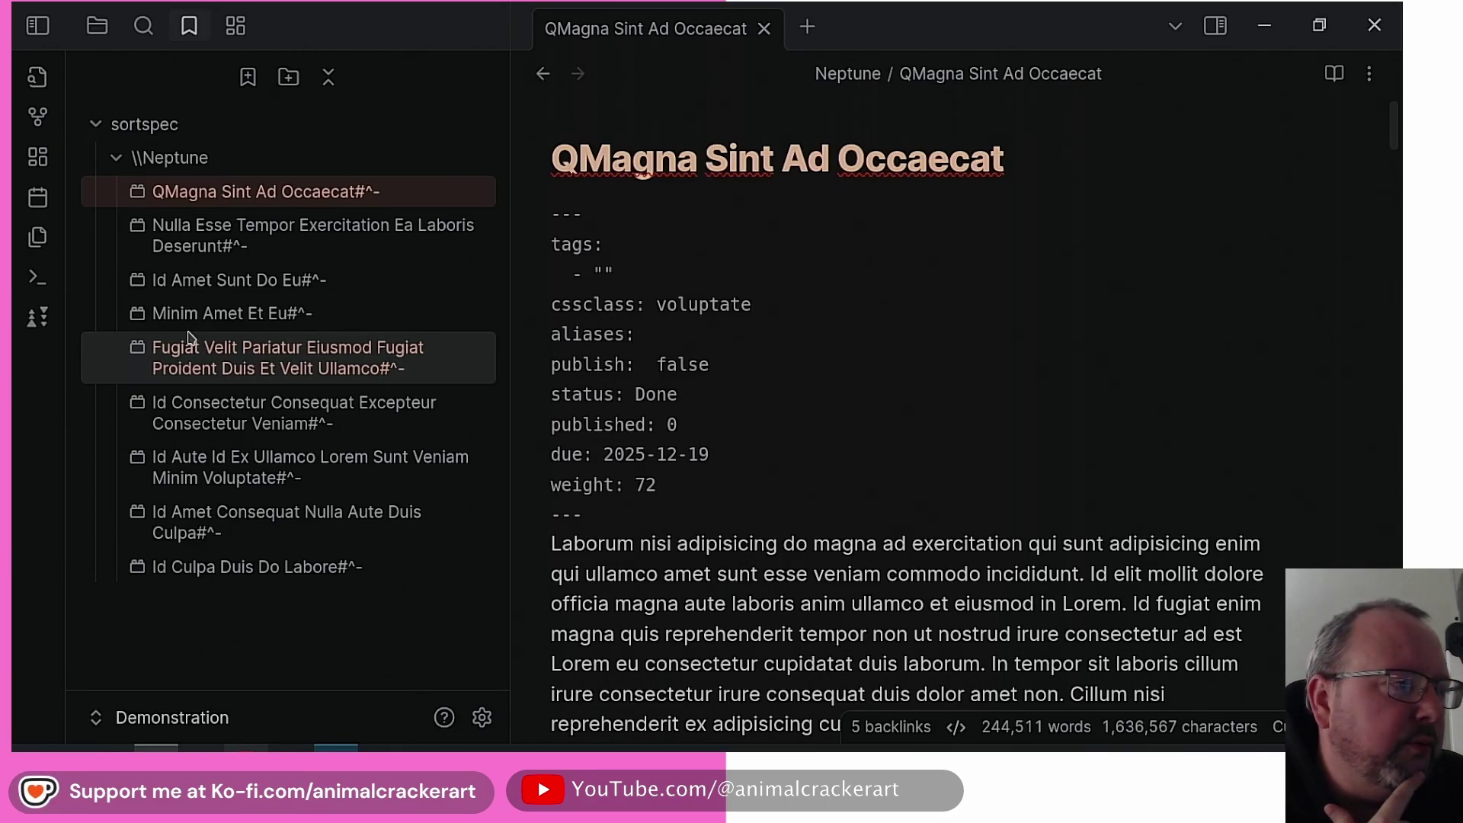
pyautogui.click(96, 28)
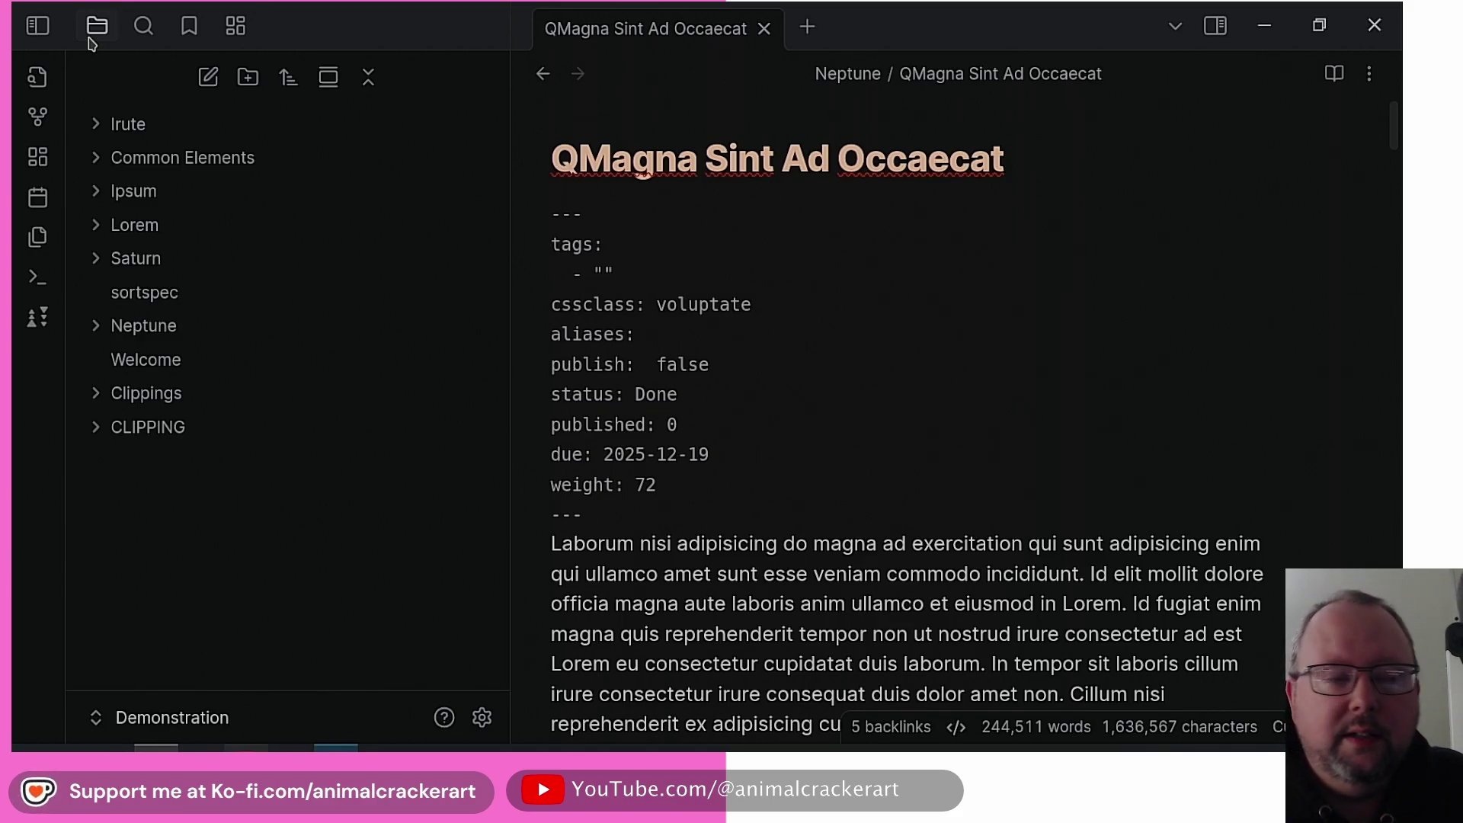
pyautogui.click(162, 293)
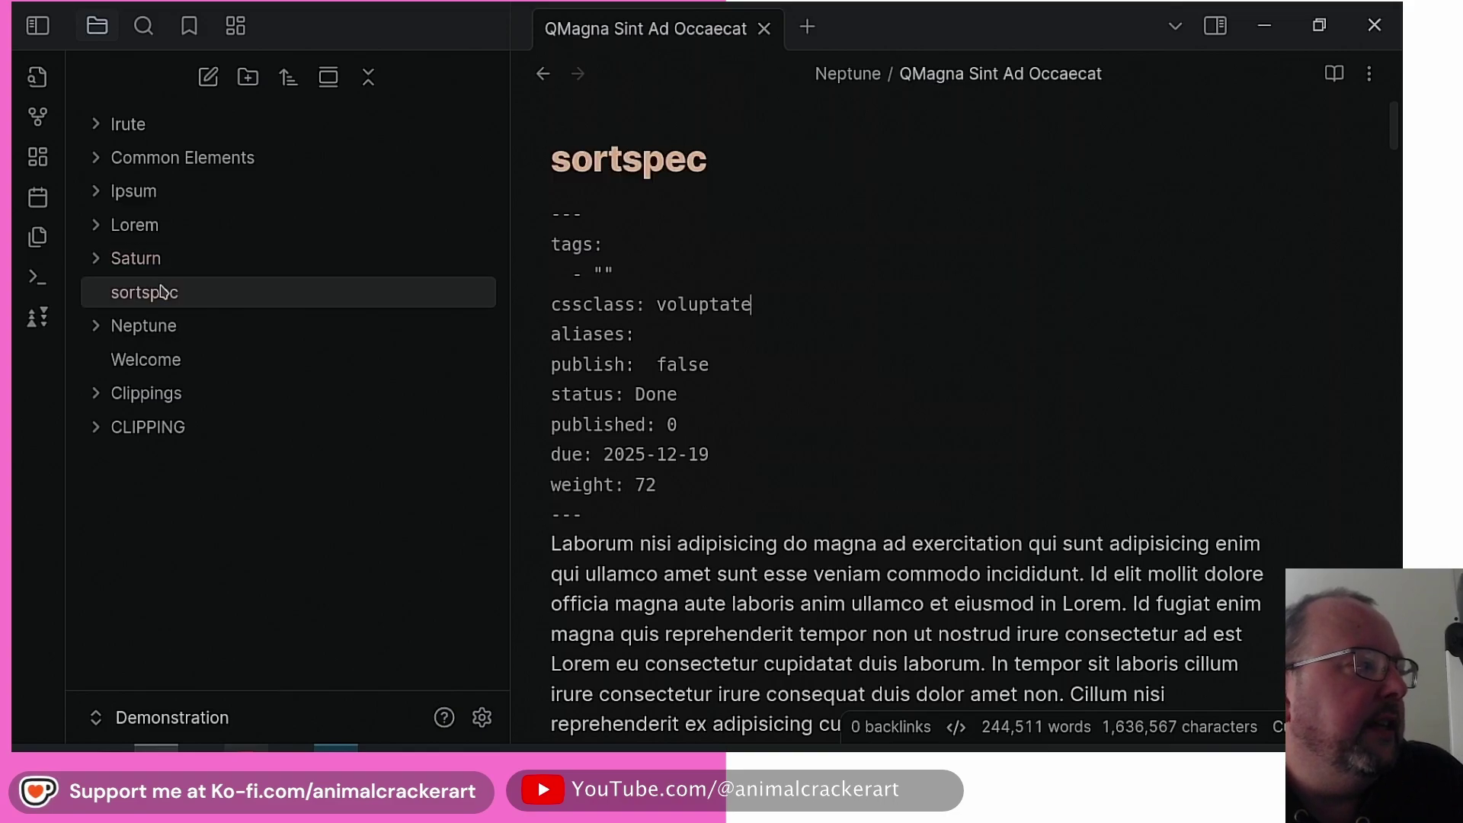